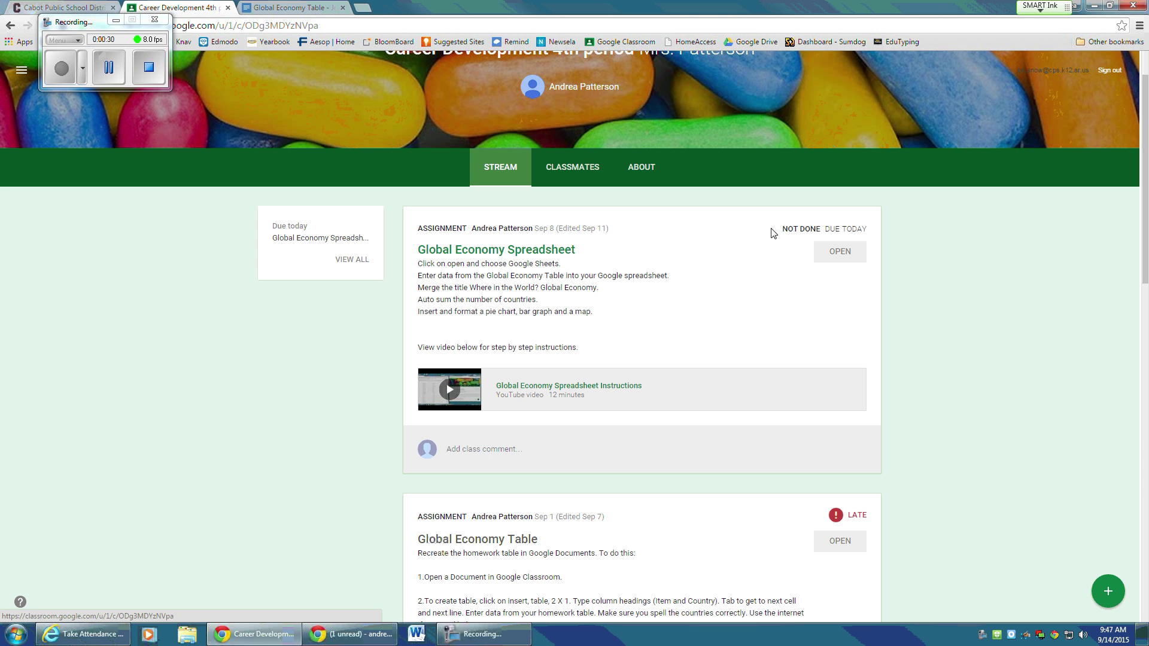
# Step: Open the Global Economy Spreadsheet assignment, add a new Google Sheets file to the work, and open that file
pyautogui.click(839, 250)
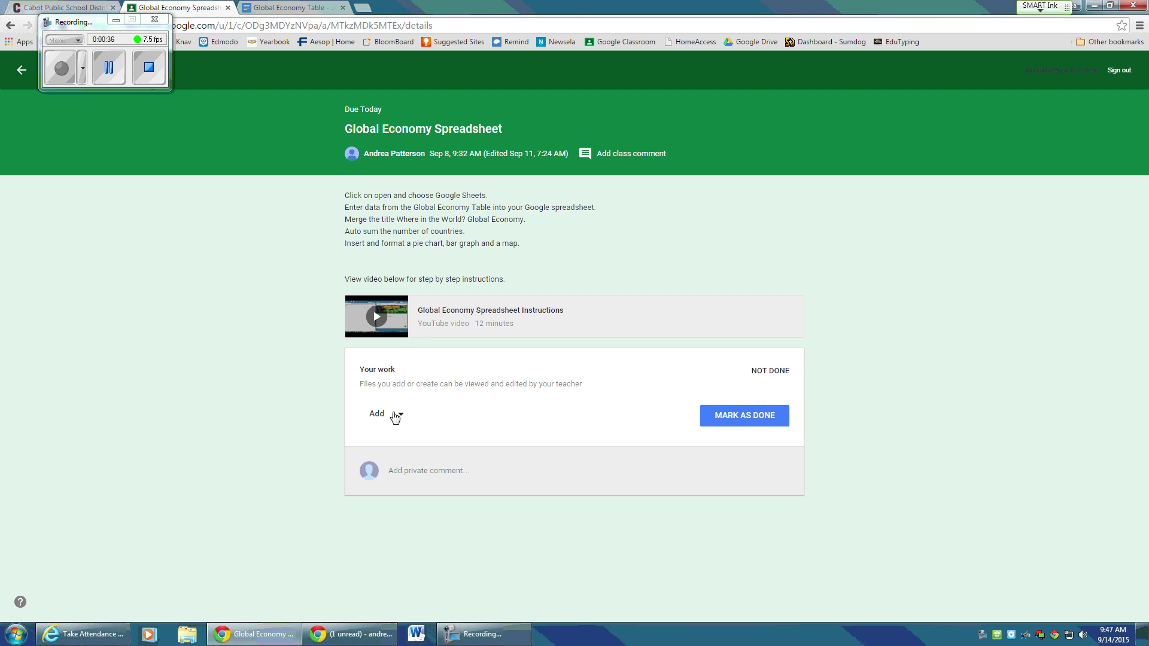
pyautogui.click(393, 414)
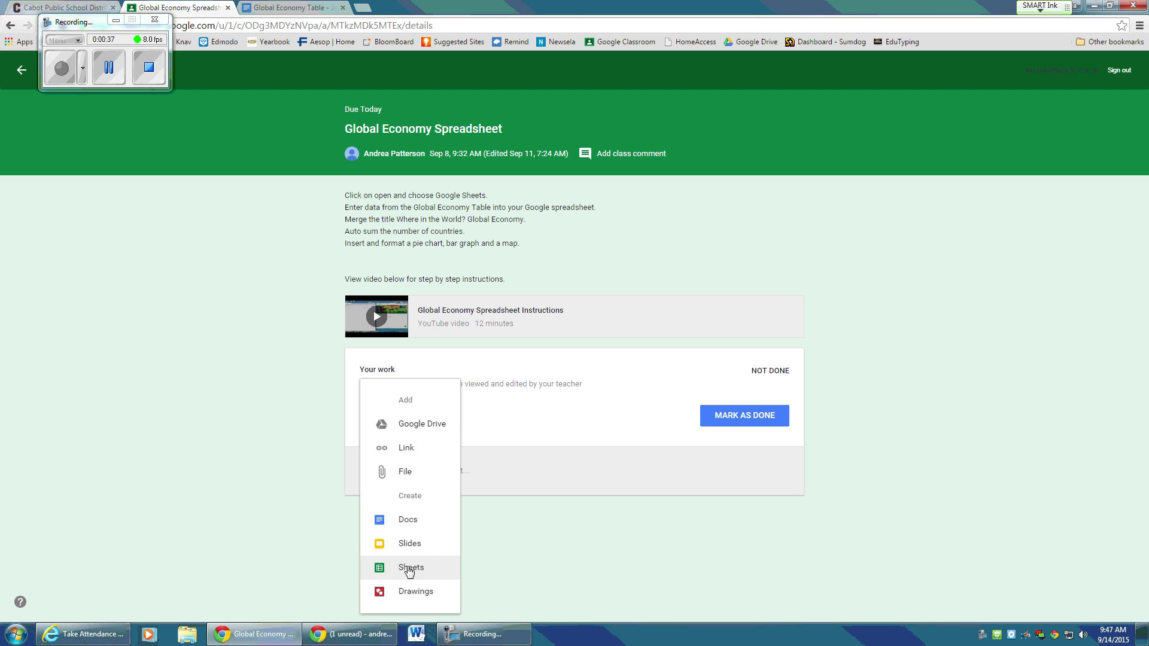
pyautogui.click(407, 568)
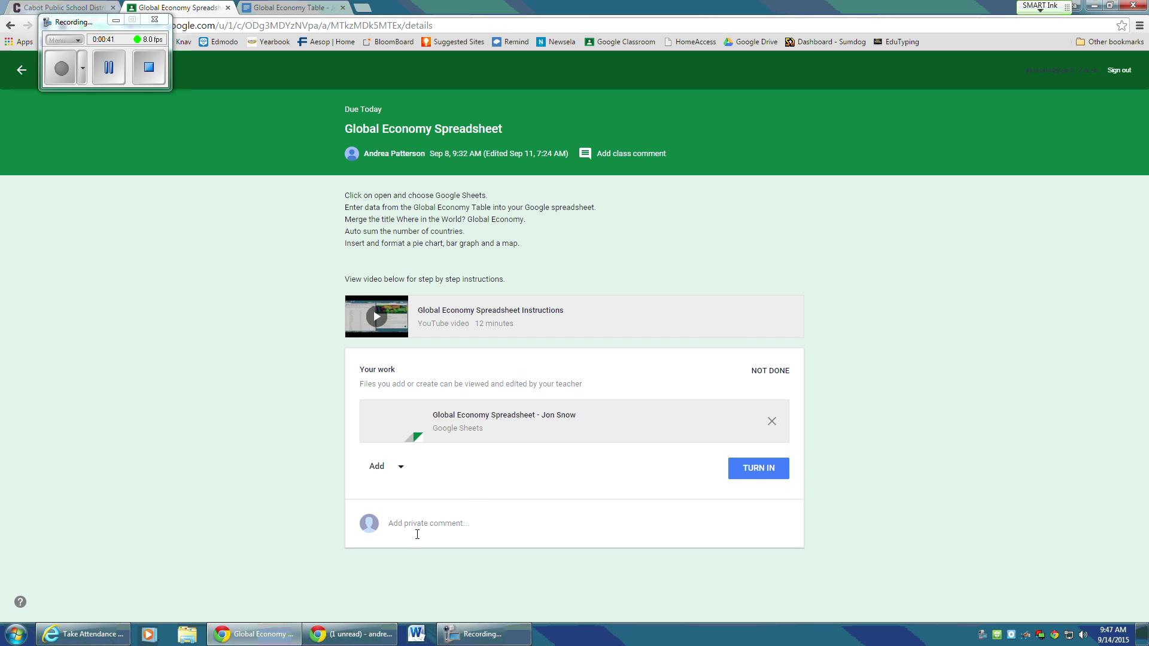
pyautogui.click(487, 416)
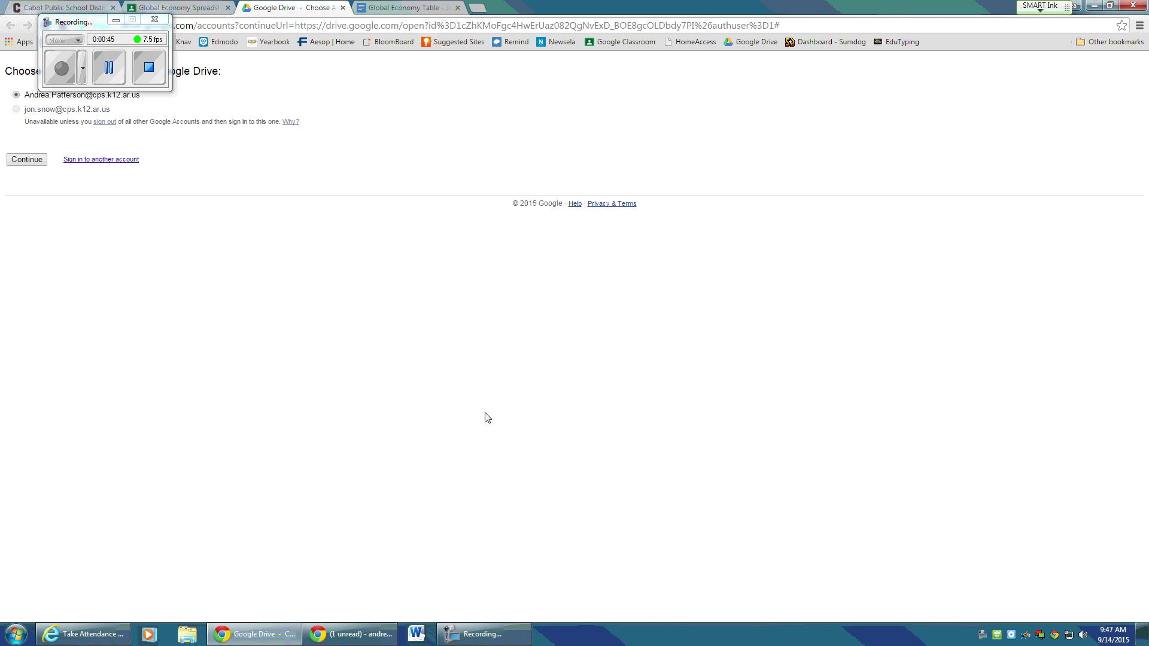
pyautogui.click(27, 196)
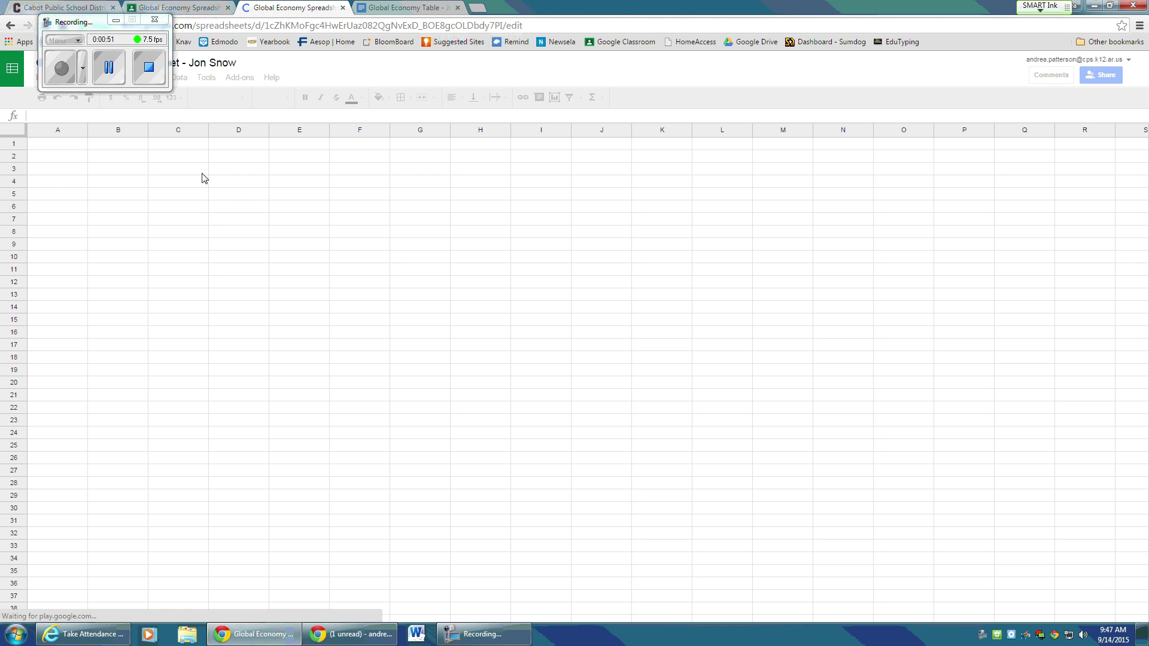
pyautogui.click(116, 20)
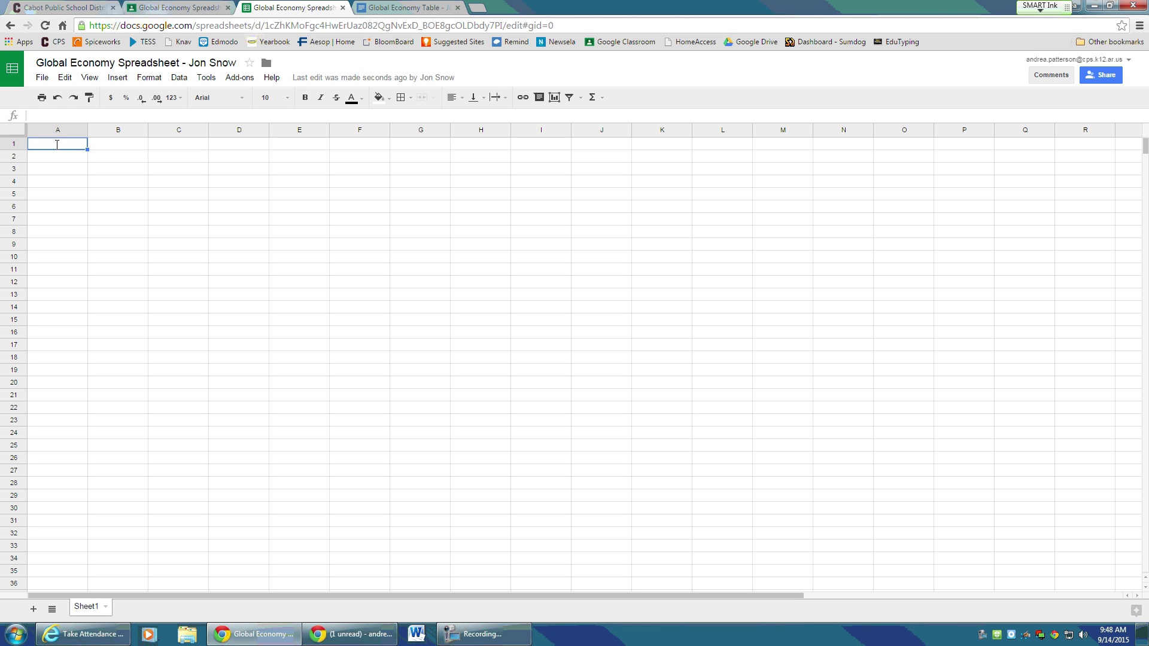
# Step: Enter the title "Where ni the World? Global Economy" in cell A1, checking its wording against the assignment page
pyautogui.write('Where ni the World -')
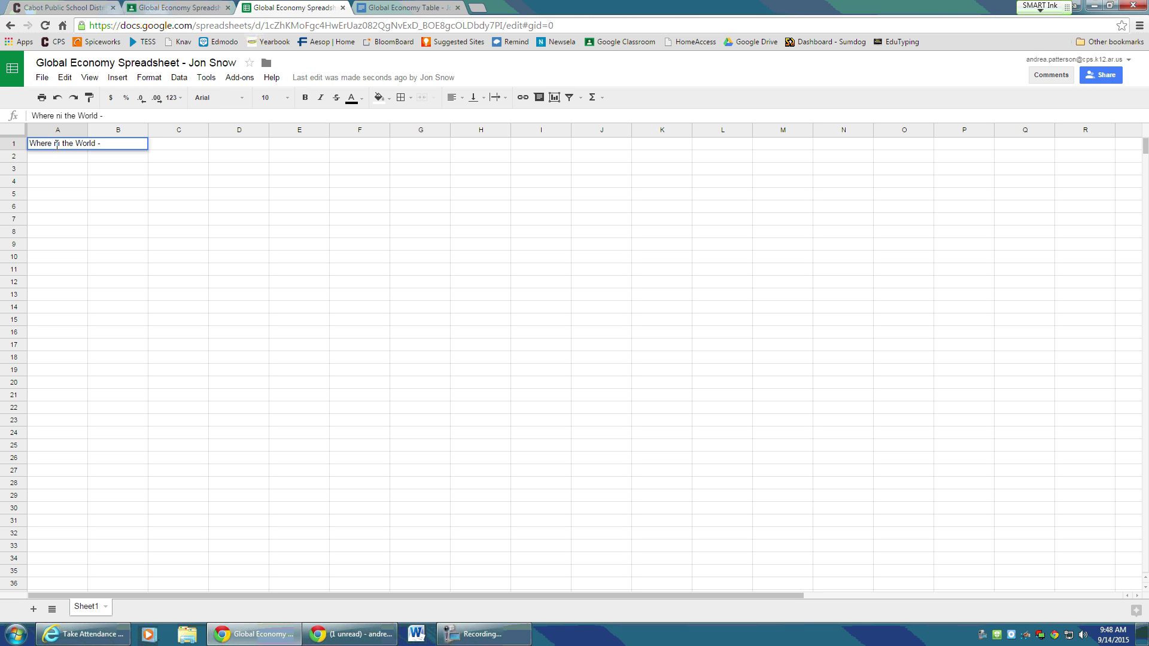
pyautogui.click(178, 7)
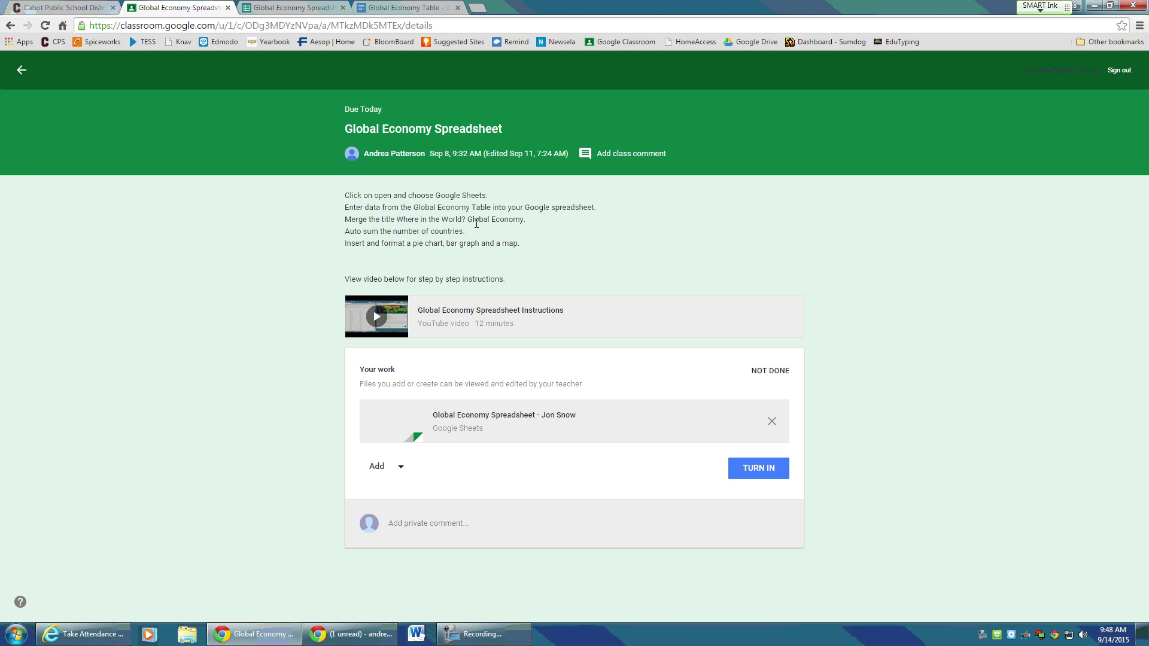
pyautogui.click(293, 8)
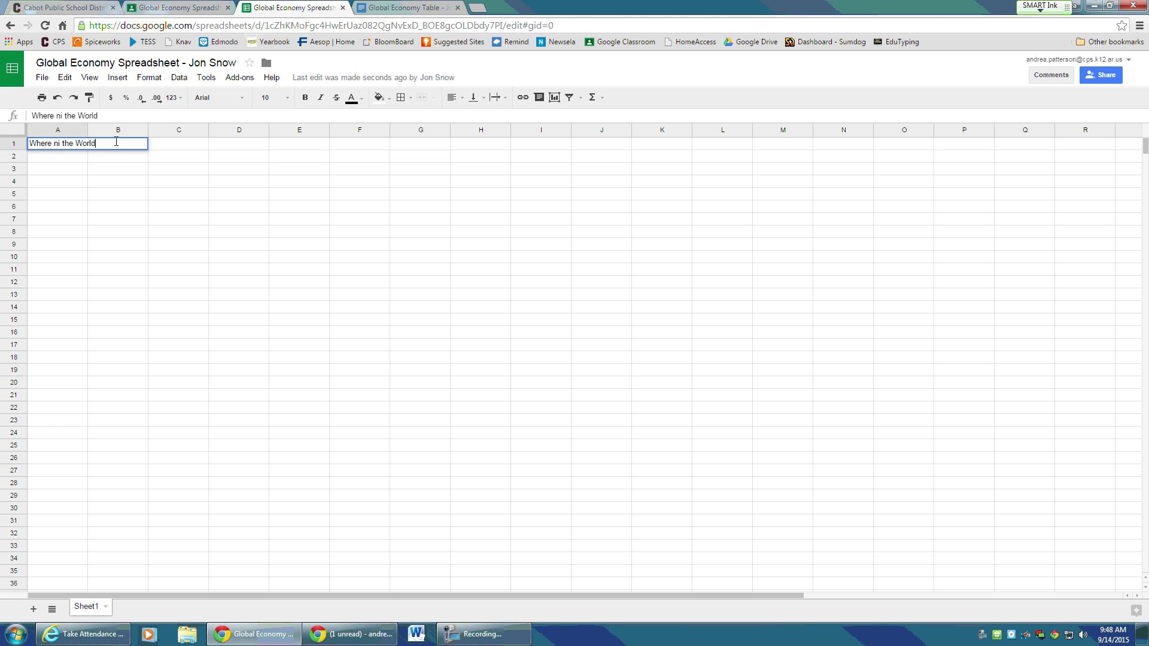
pyautogui.write('?')
pyautogui.press('BackSpace')
pyautogui.press('BackSpace')
pyautogui.write('? Global Econo')
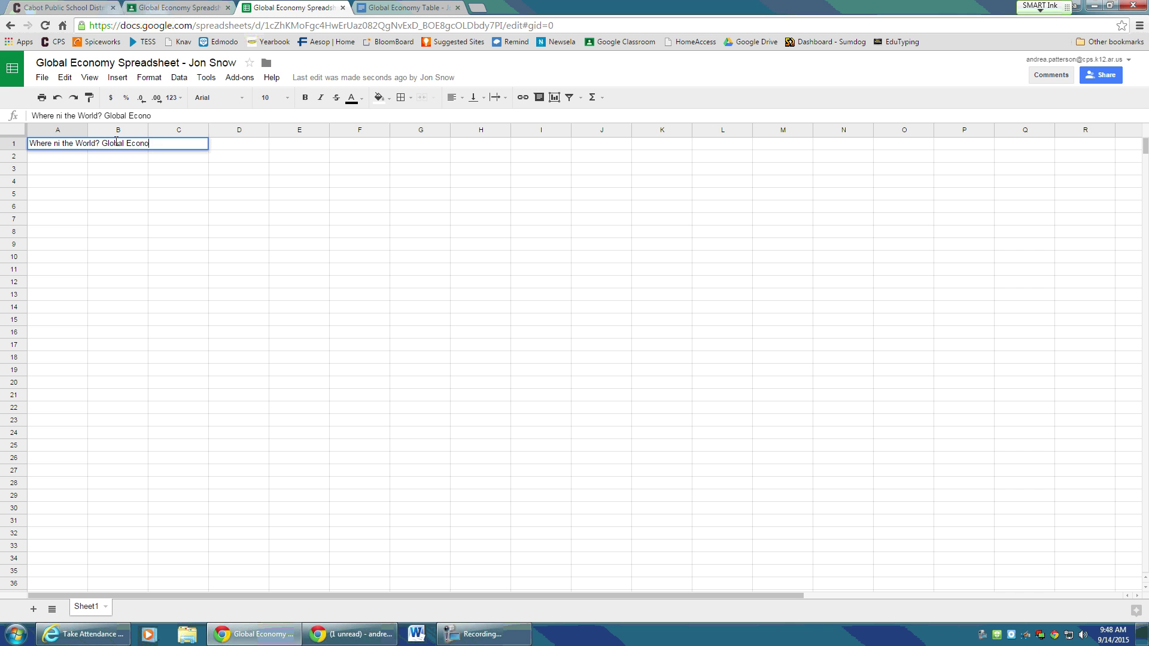
pyautogui.write('my')
pyautogui.click(94, 196)
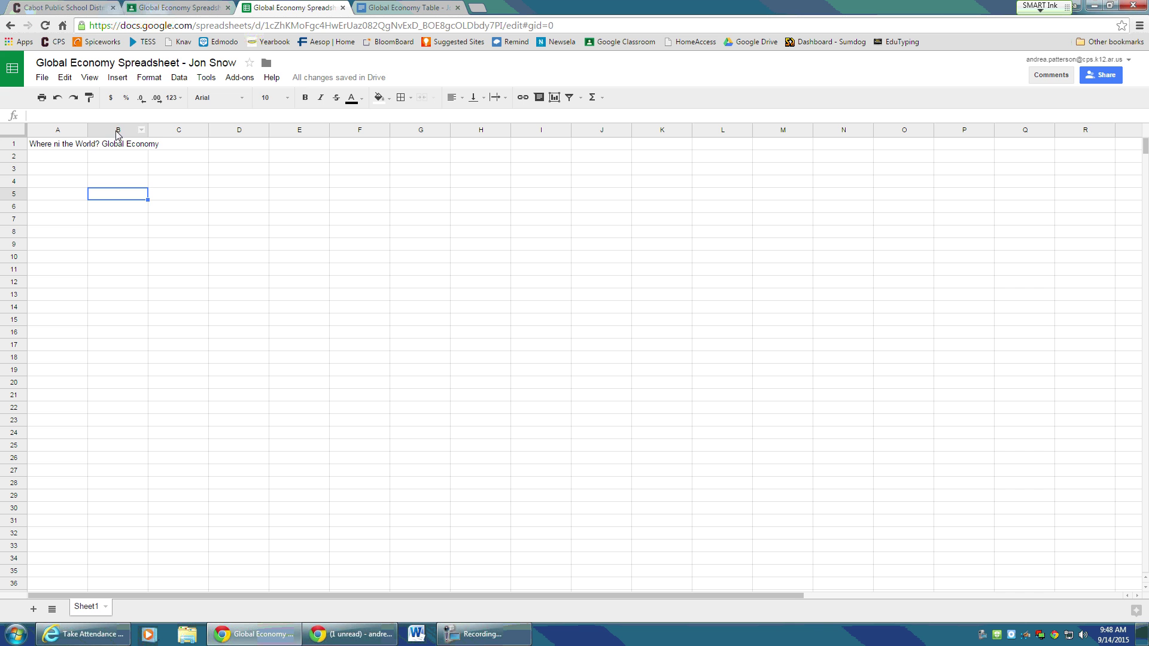
# Step: Correct the misspelled second word of the title in cell A1 to "in"
pyautogui.click(66, 148)
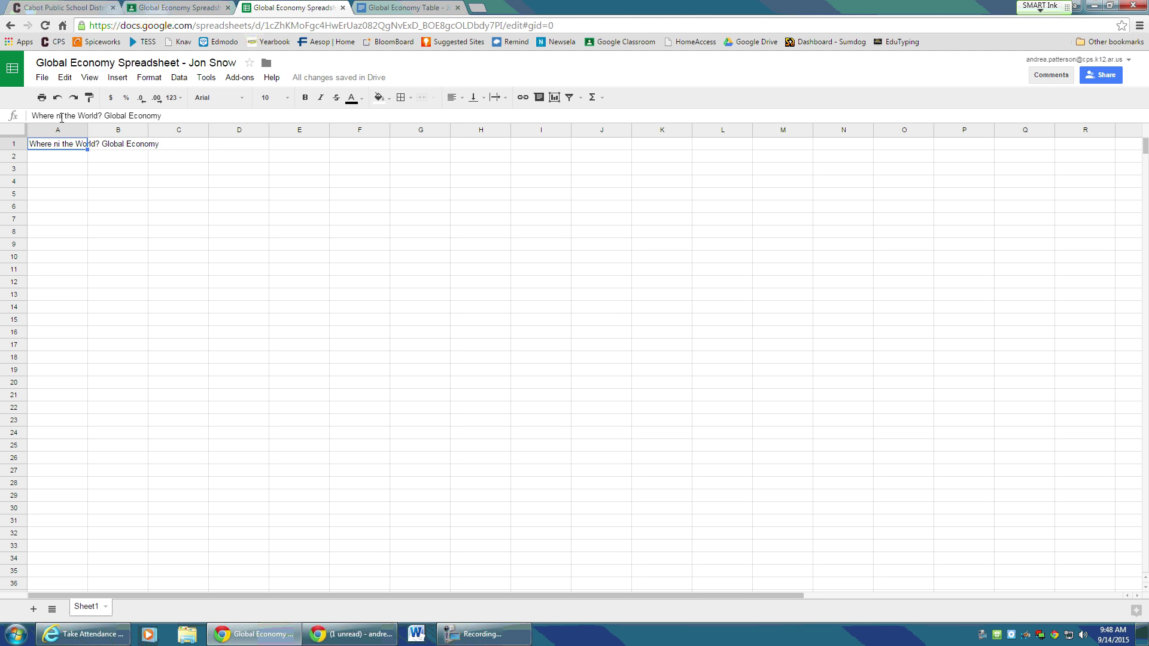
pyautogui.click(63, 116)
pyautogui.press('BackSpace')
pyautogui.press('BackSpace')
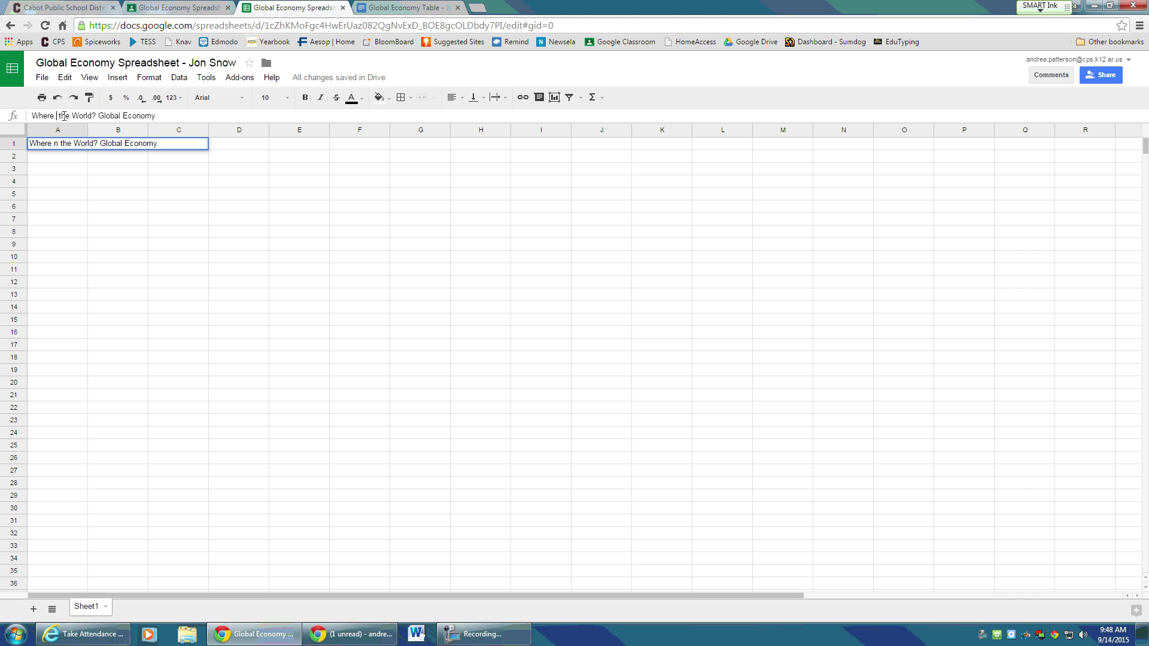
pyautogui.write('in')
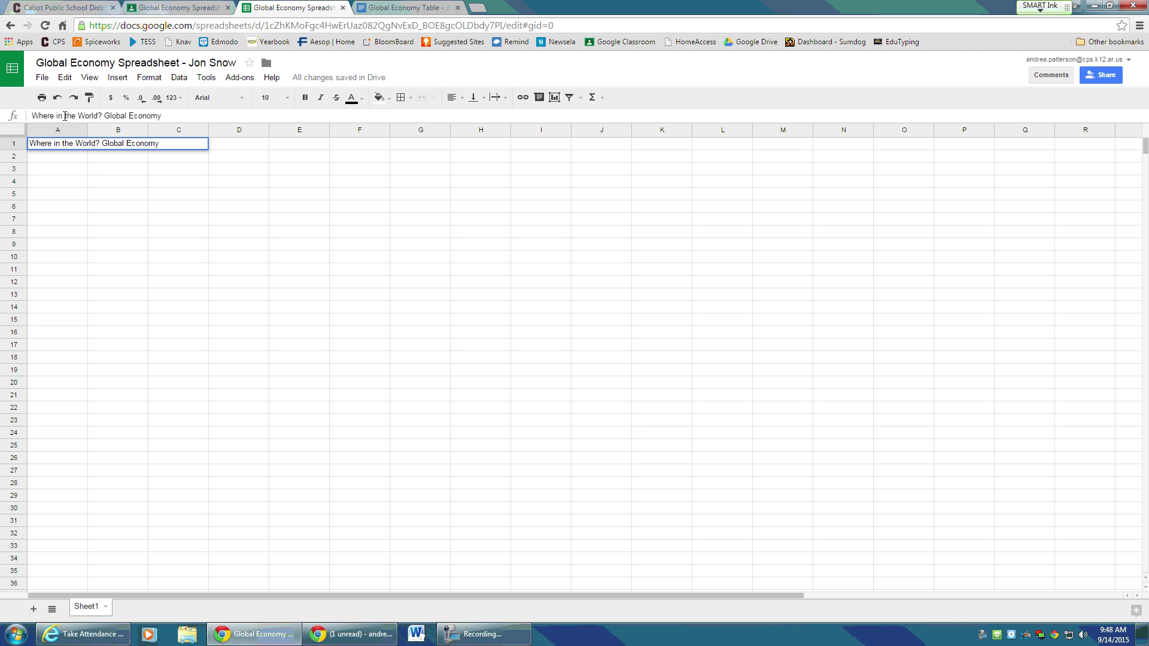
pyautogui.click(123, 168)
# Step: Merge cells A1 to C1 with Merge all and center the title horizontally in the merged cell
pyautogui.click(119, 144)
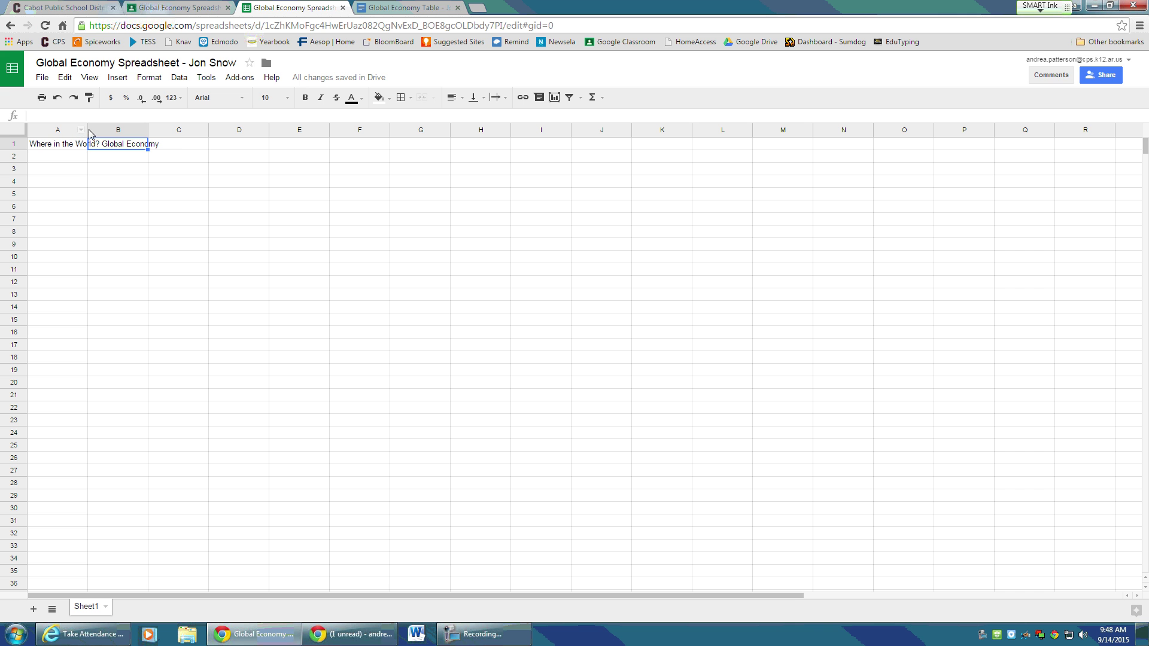
pyautogui.click(45, 147)
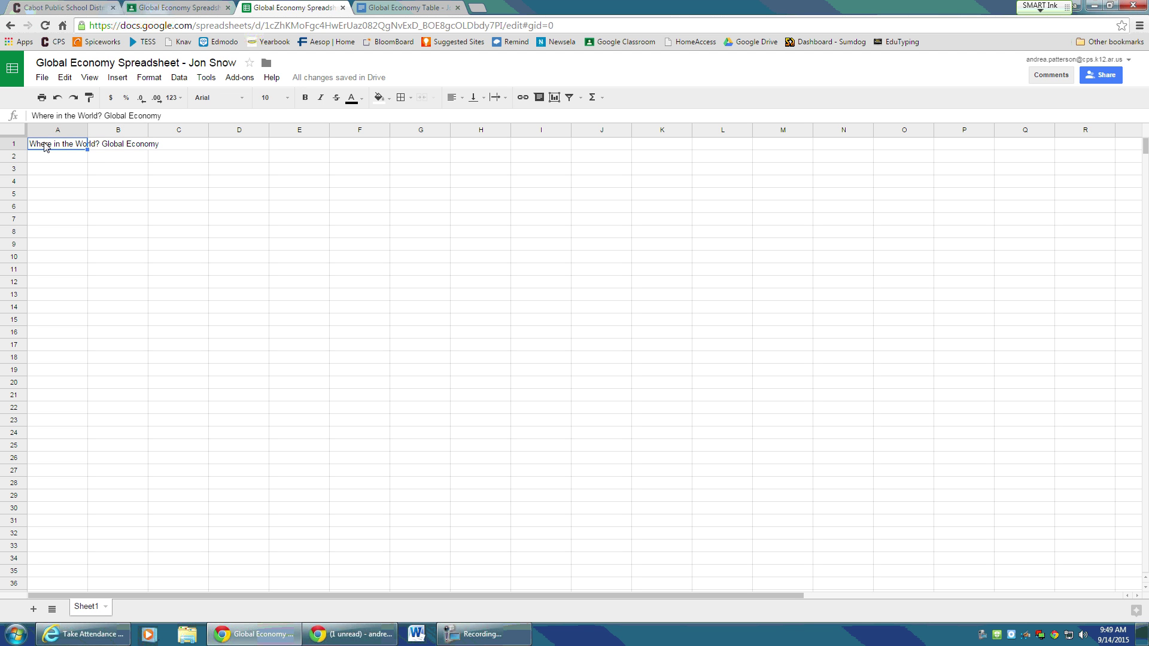
pyautogui.moveTo(46, 147); pyautogui.dragTo(172, 151)
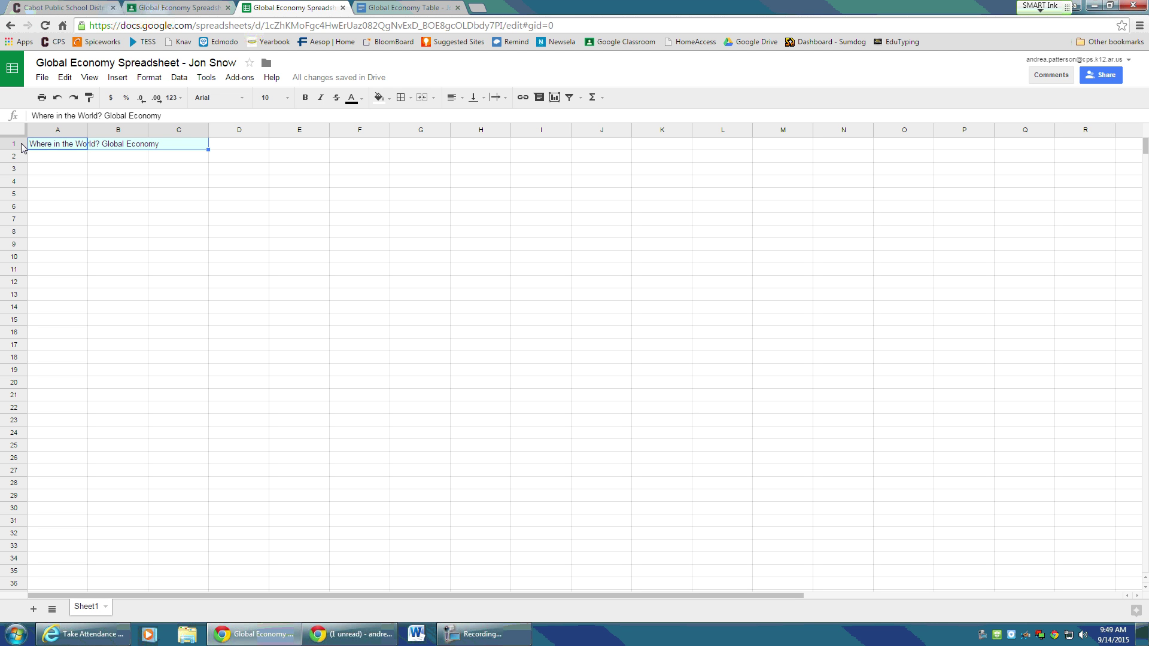
pyautogui.click(435, 99)
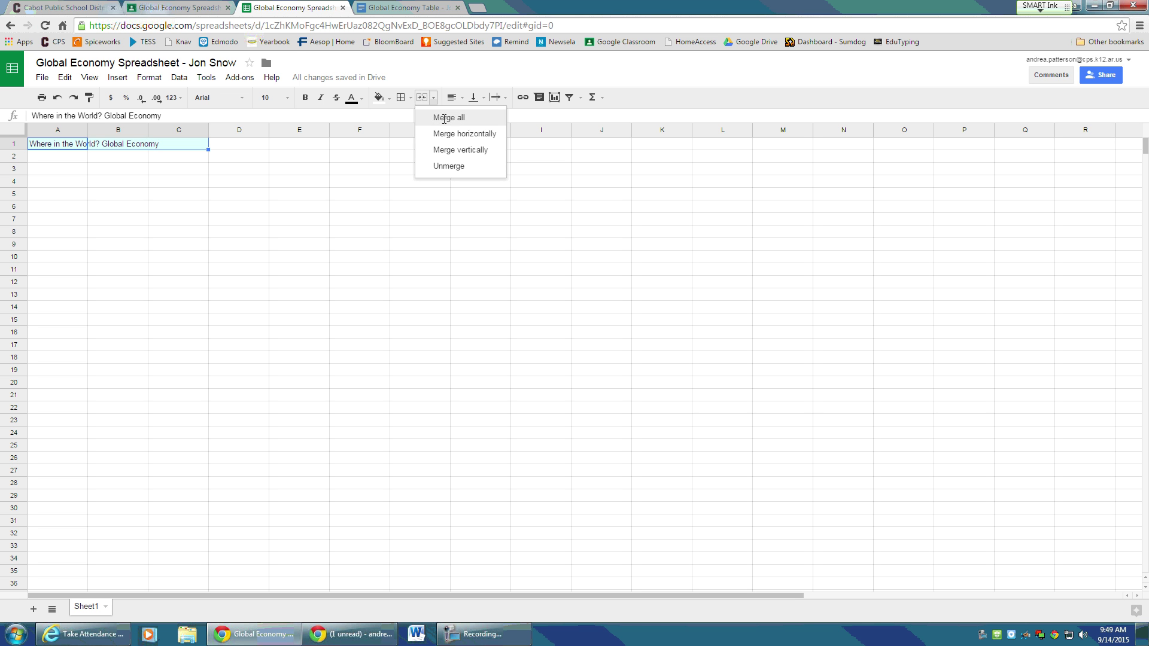
pyautogui.click(444, 118)
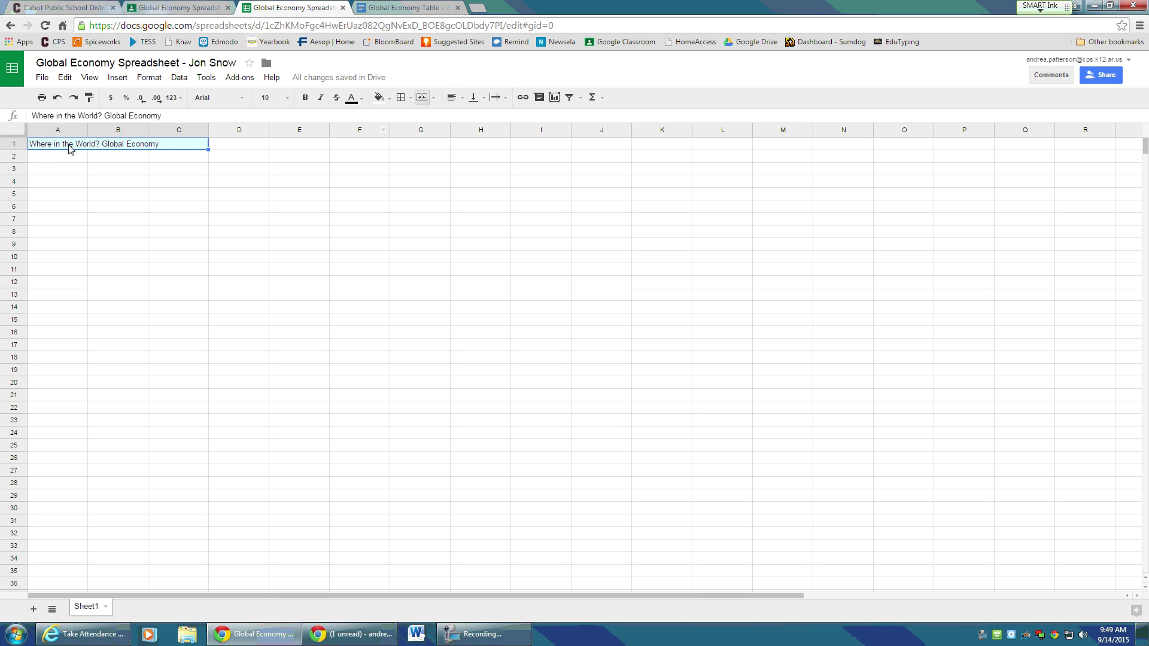
pyautogui.click(464, 102)
pyautogui.click(471, 118)
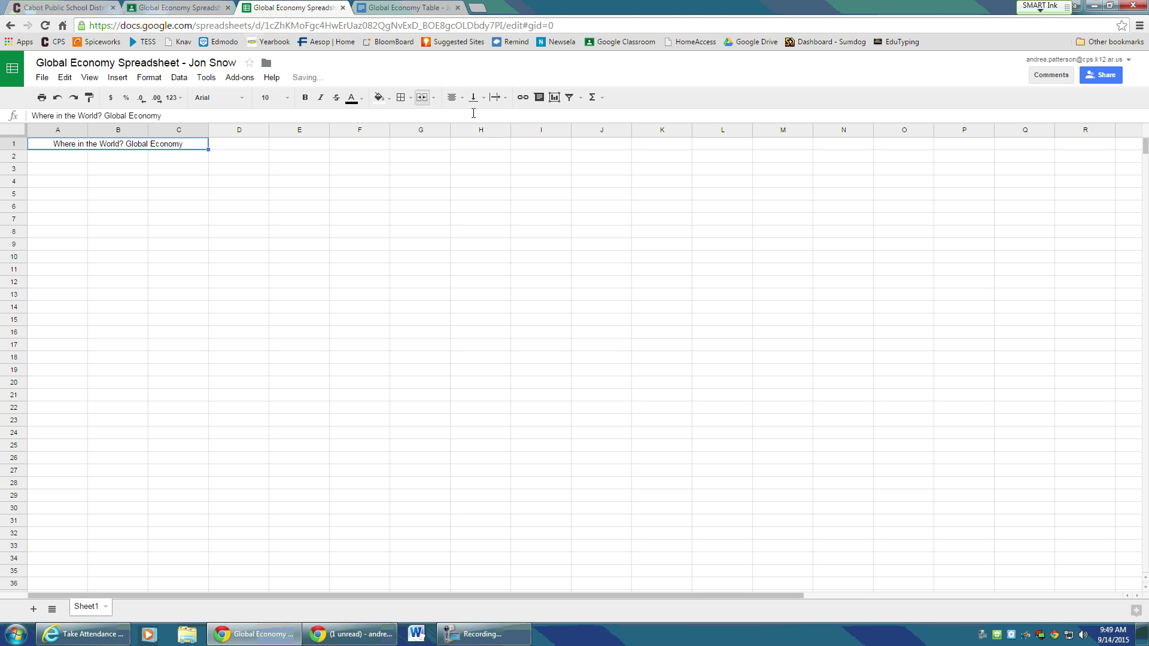
# Step: Recheck the assignment instructions and place the Global Economy Table document in its own window beside the spreadsheet window
pyautogui.click(54, 158)
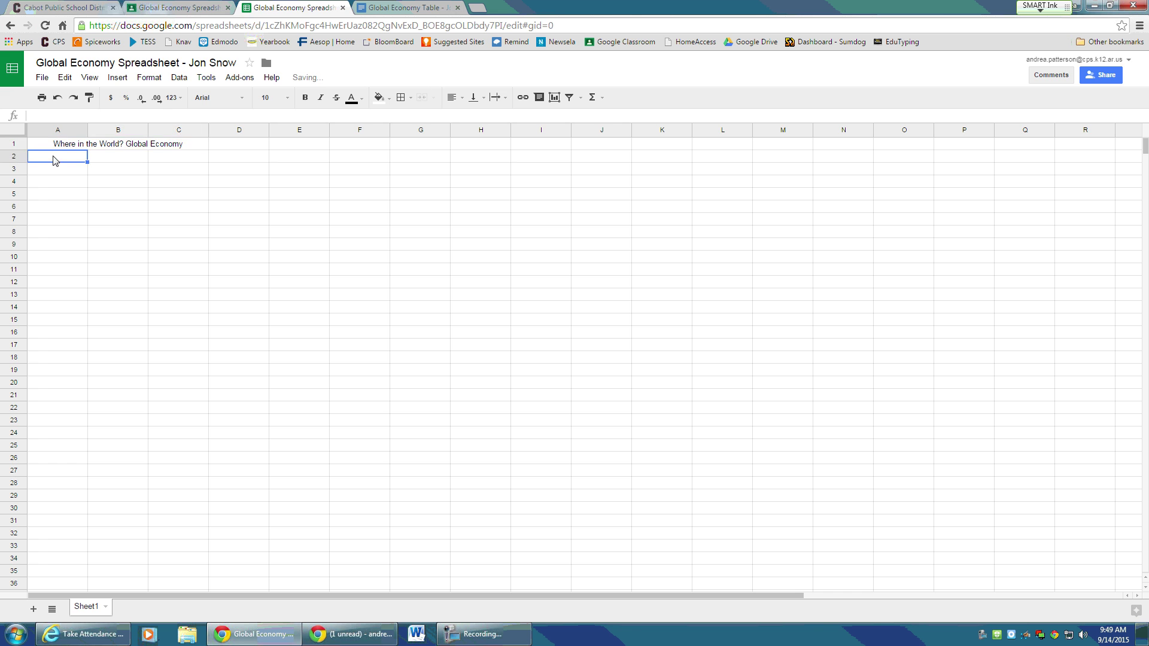
pyautogui.click(174, 8)
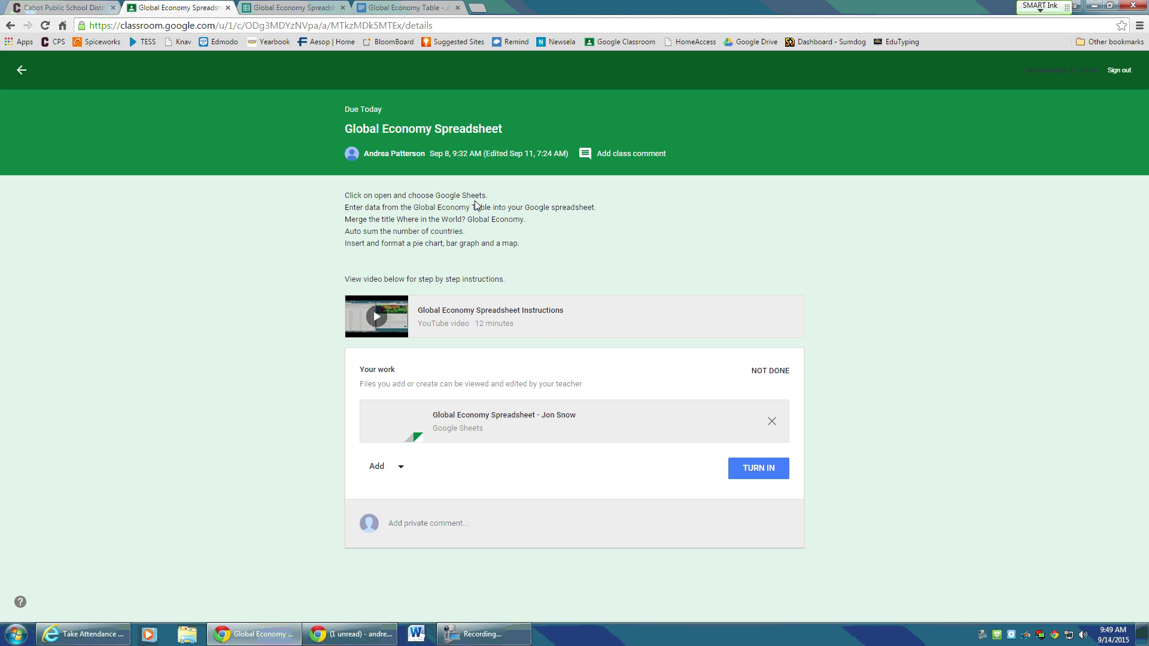
pyautogui.click(304, 10)
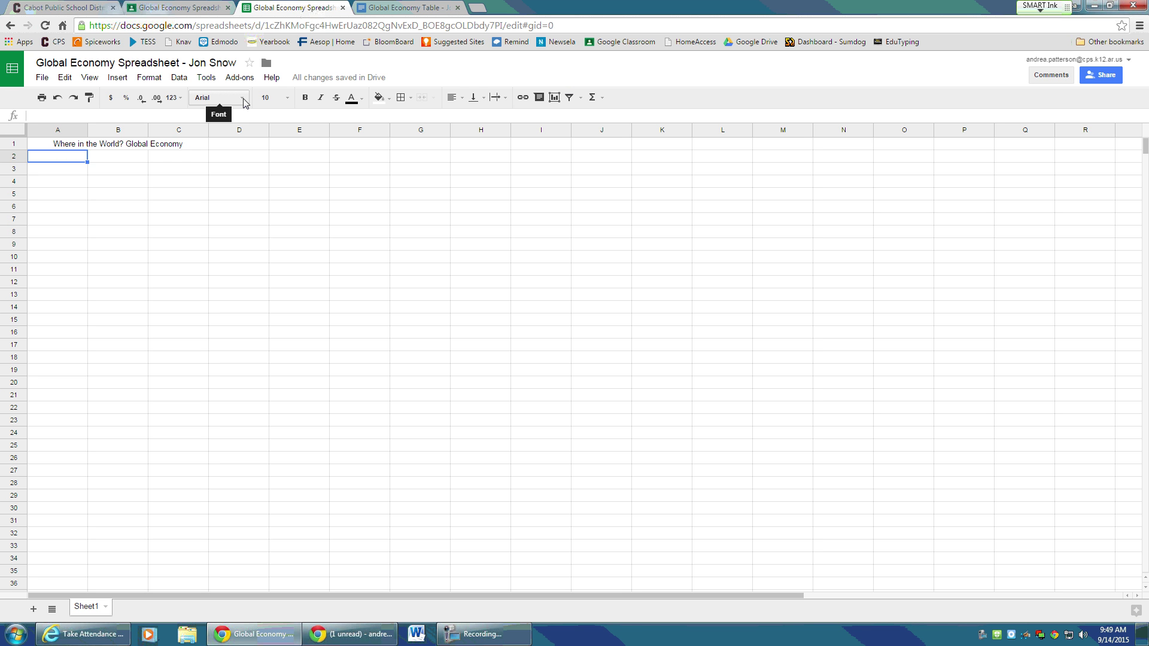
pyautogui.click(1112, 7)
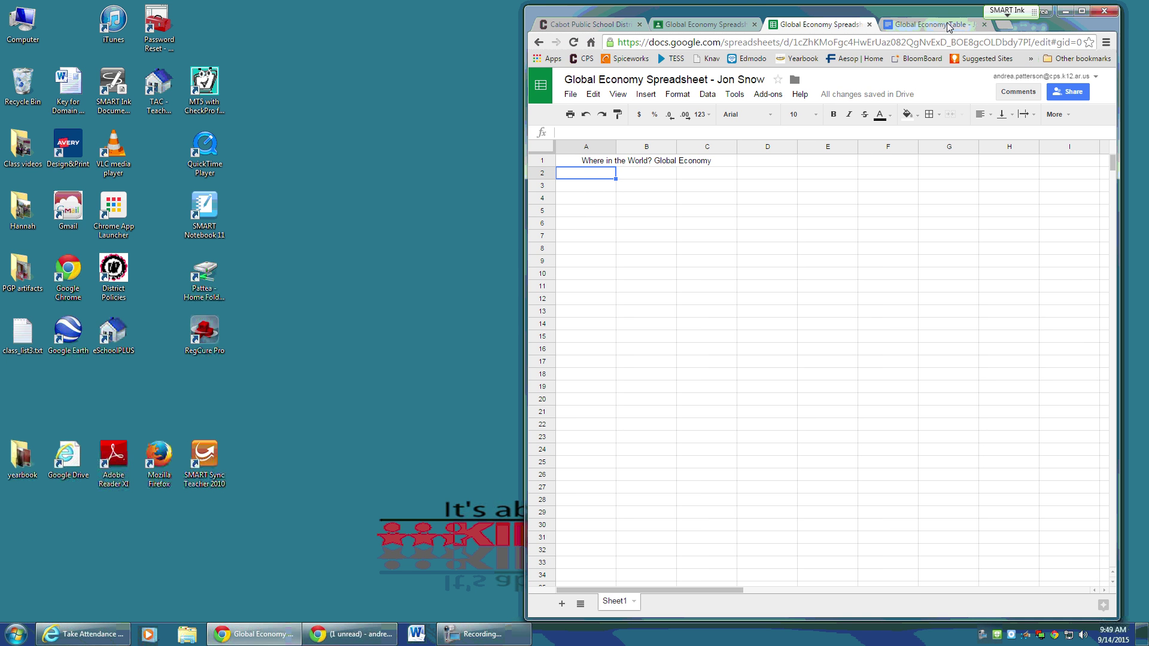
pyautogui.moveTo(951, 25); pyautogui.dragTo(45, 67)
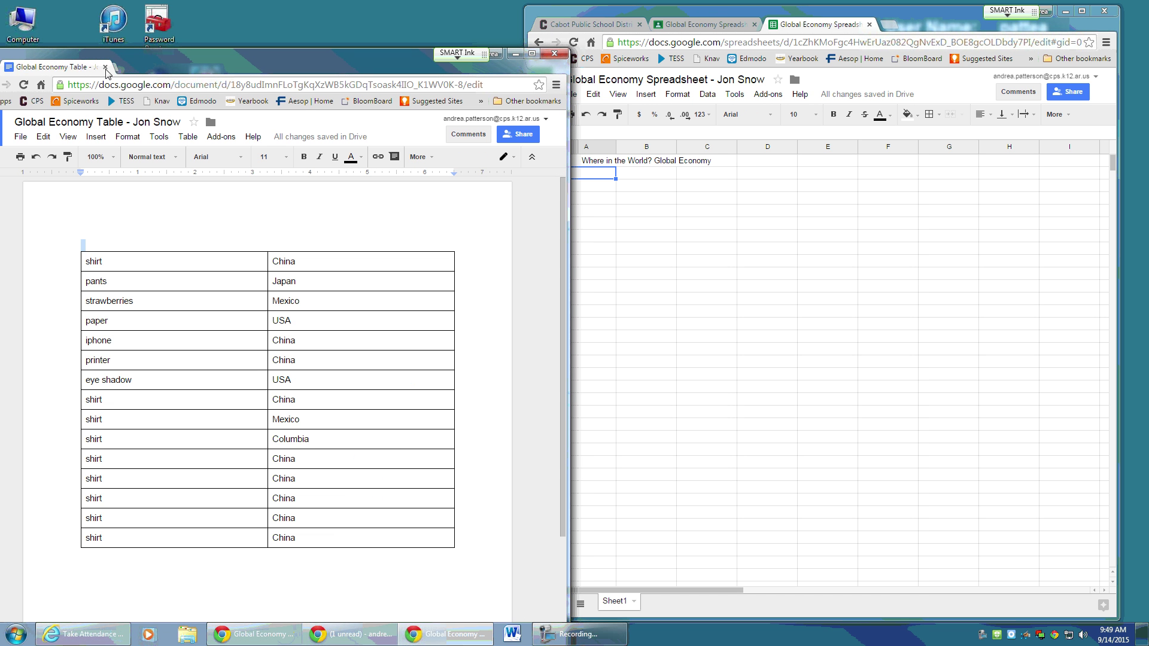
pyautogui.moveTo(180, 66); pyautogui.dragTo(173, 26)
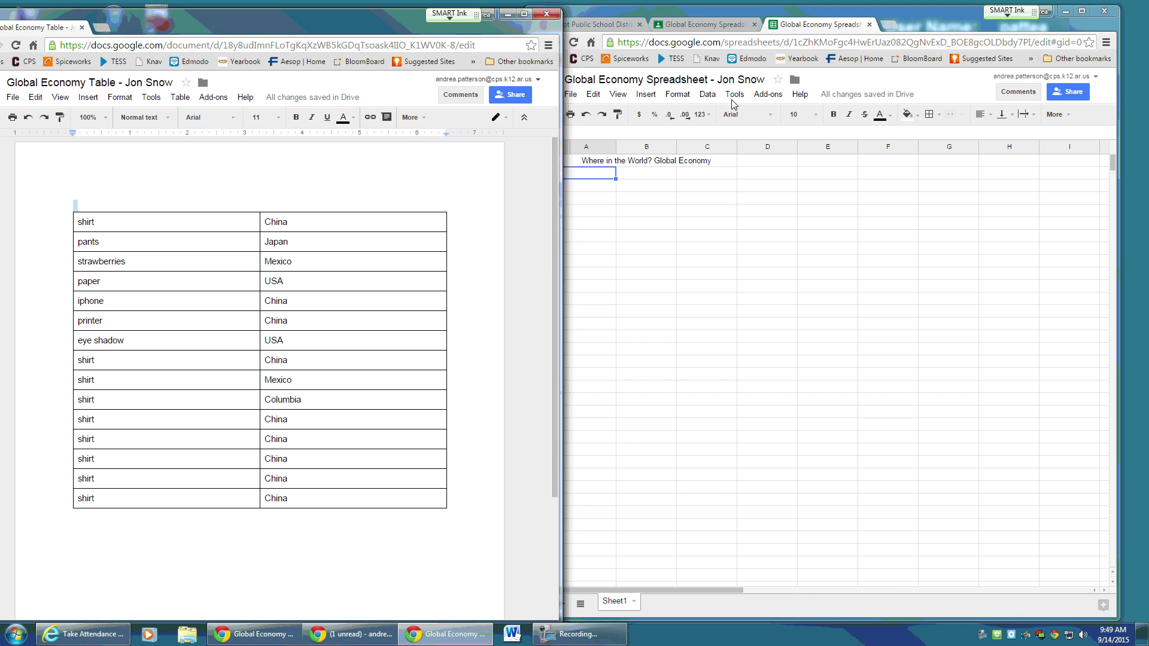
pyautogui.click(750, 227)
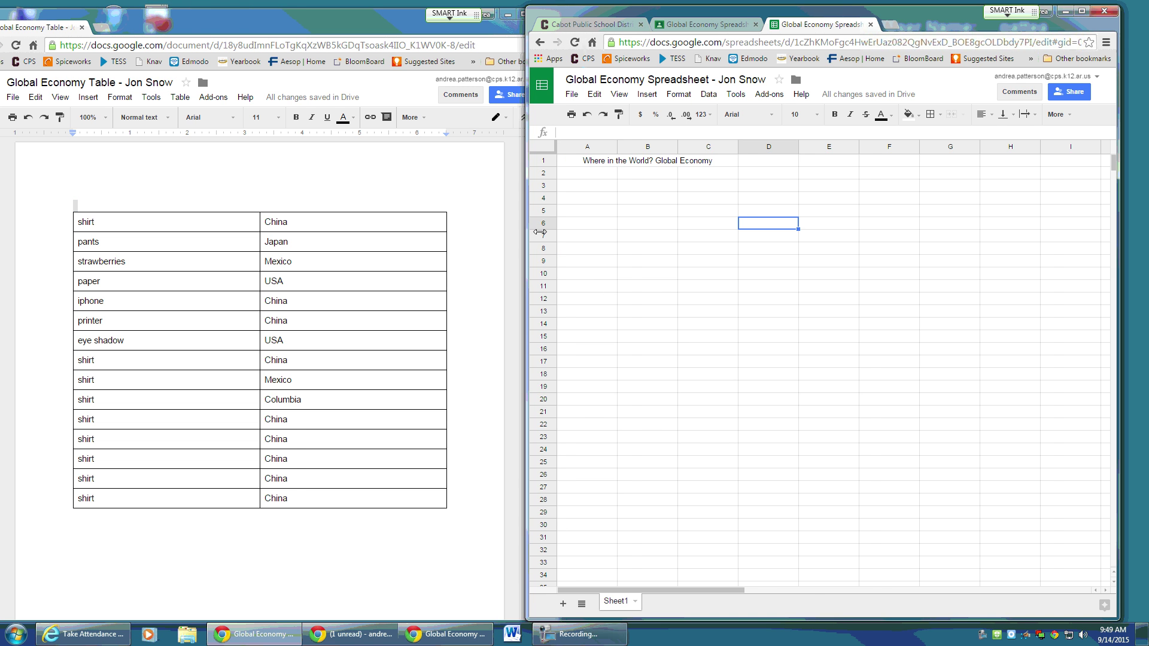
pyautogui.moveTo(540, 232); pyautogui.dragTo(554, 232)
# Step: Enter China in cell A2 and its item count 9 in cell B2
pyautogui.click(609, 178)
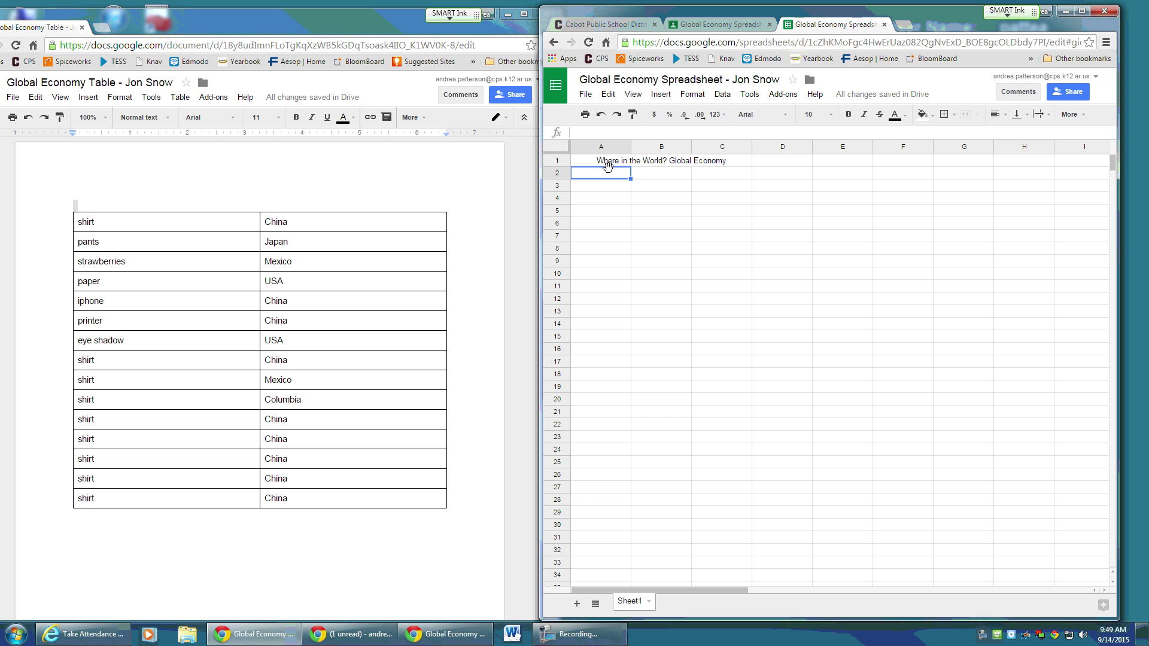
pyautogui.write('China')
pyautogui.press('Tab')
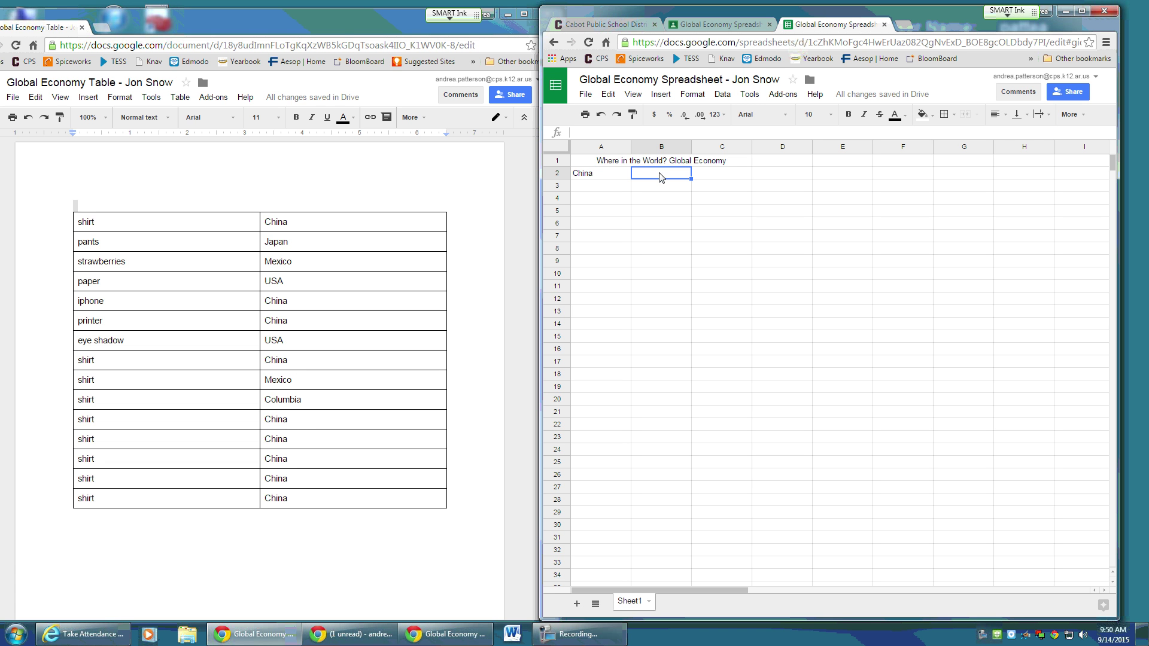
pyautogui.write('9')
# Step: Enter Japan with count 1 in row 3 and Mexico with count 2 in row 4
pyautogui.click(599, 189)
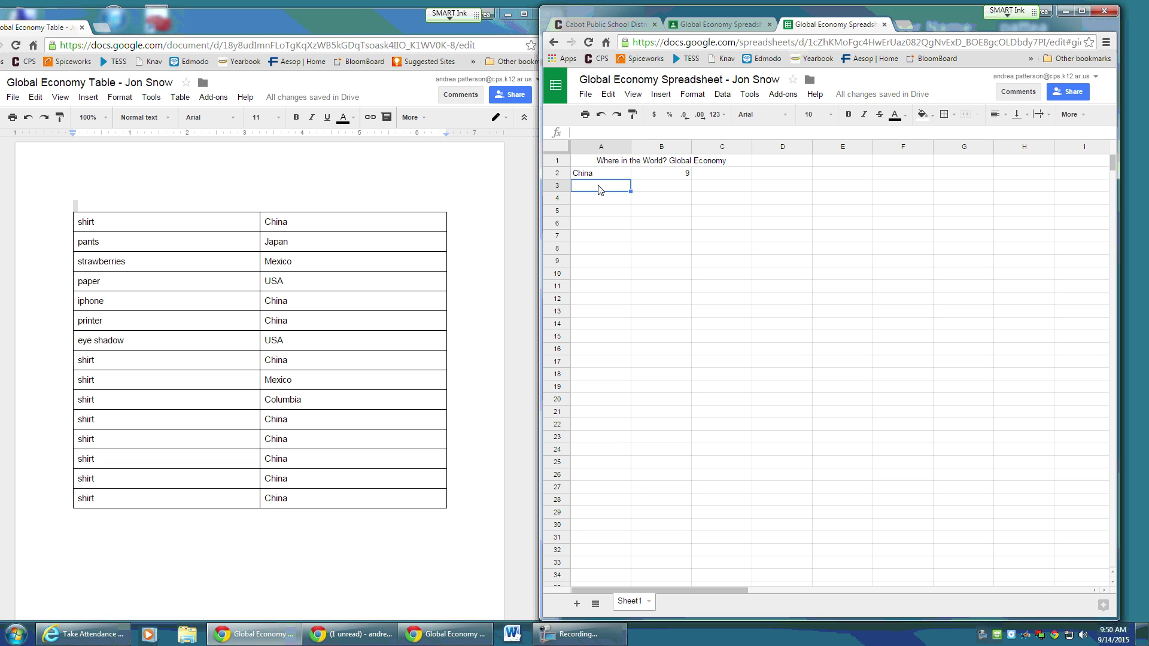
pyautogui.write('Japan')
pyautogui.press('Tab')
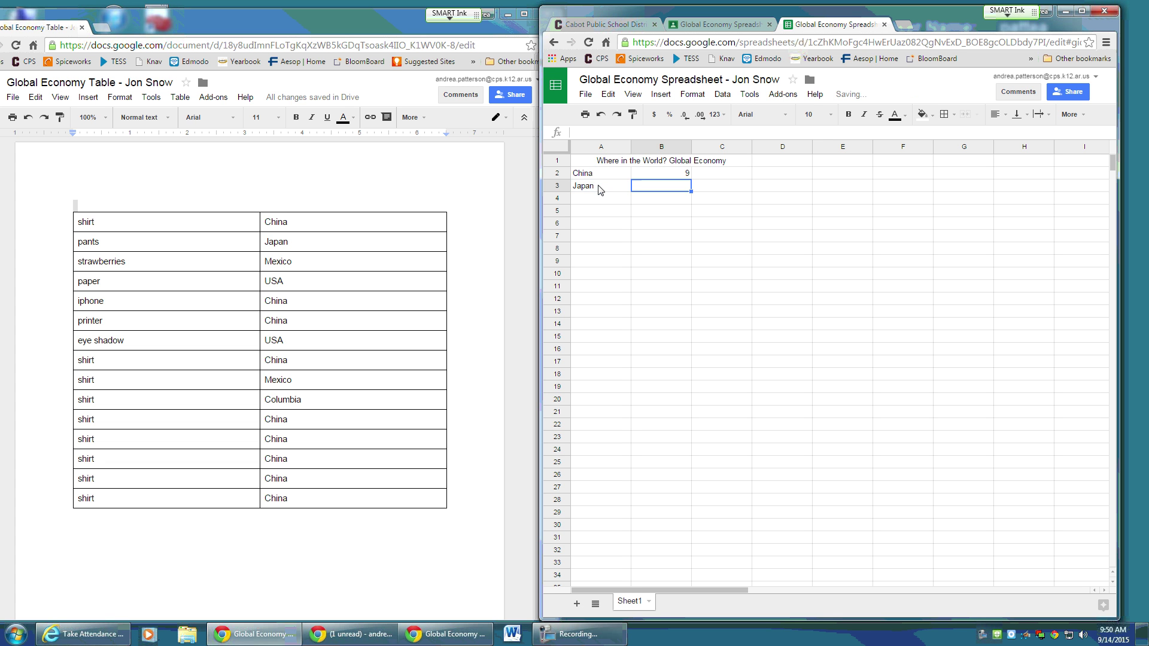
pyautogui.write('1')
pyautogui.press('Return')
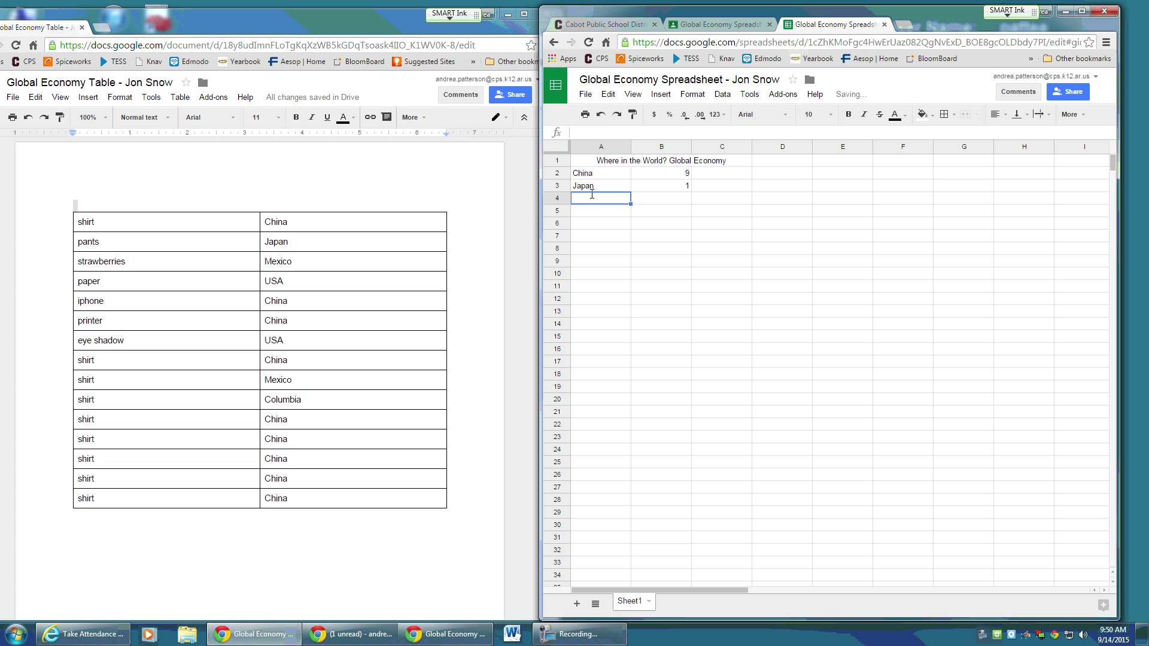
pyautogui.write('Mexico')
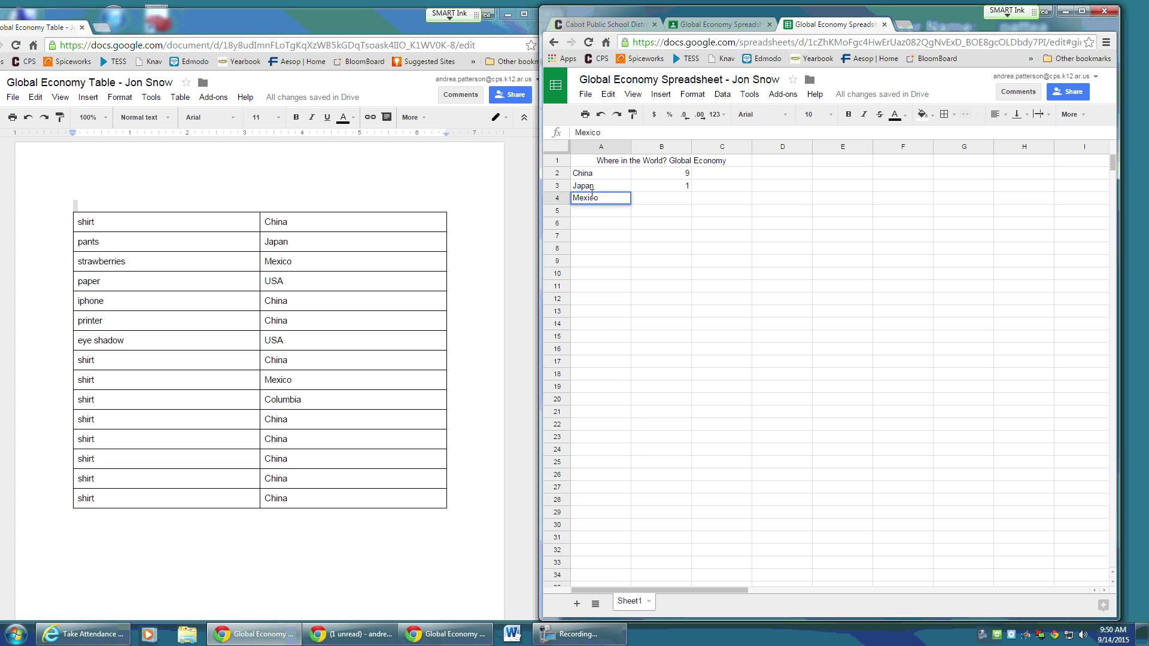
pyautogui.press('Tab')
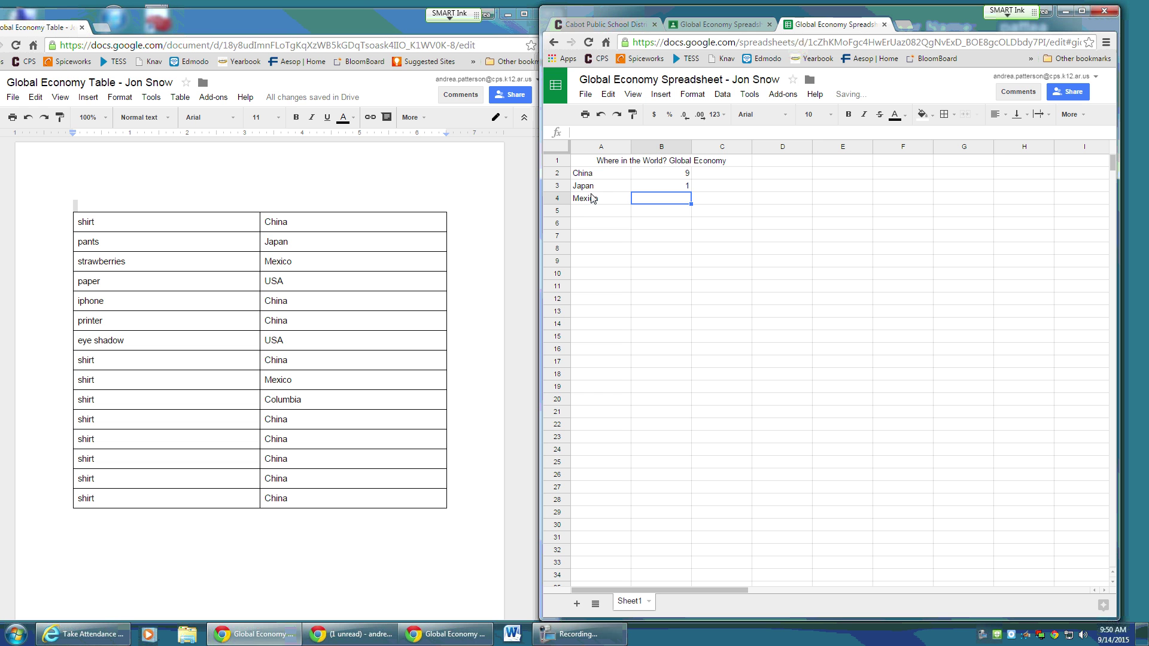
pyautogui.write('2')
pyautogui.press('Return')
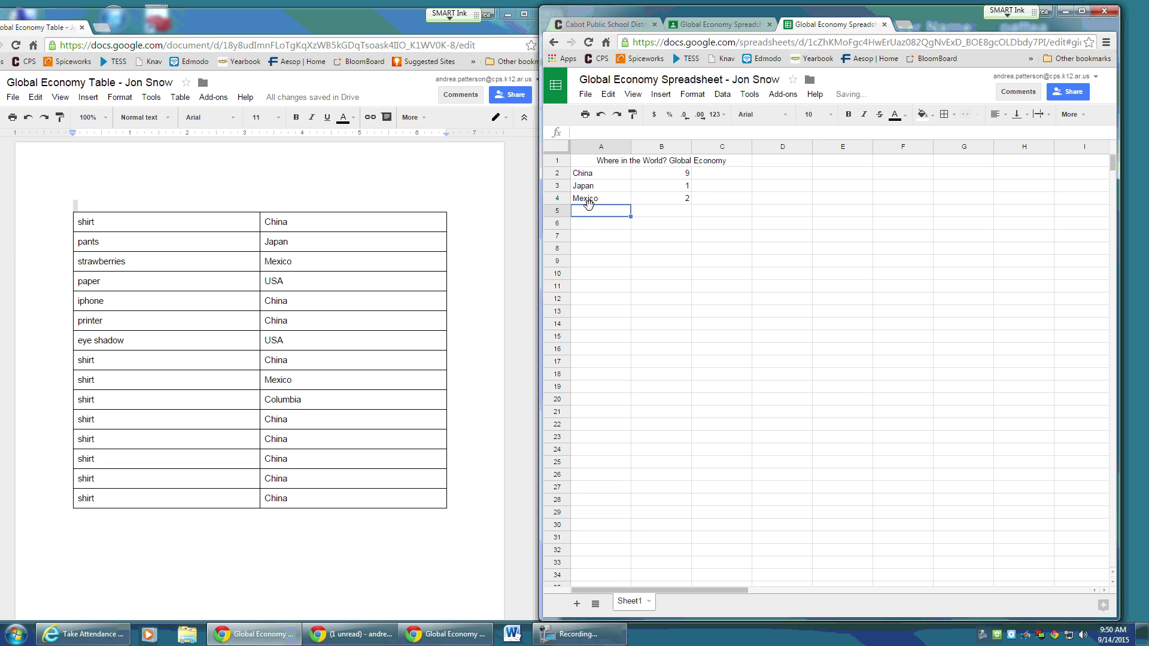
# Step: Enter USA with count 2 in row 5 and Columbia with count 1 in row 6
pyautogui.write('USA')
pyautogui.press('Tab')
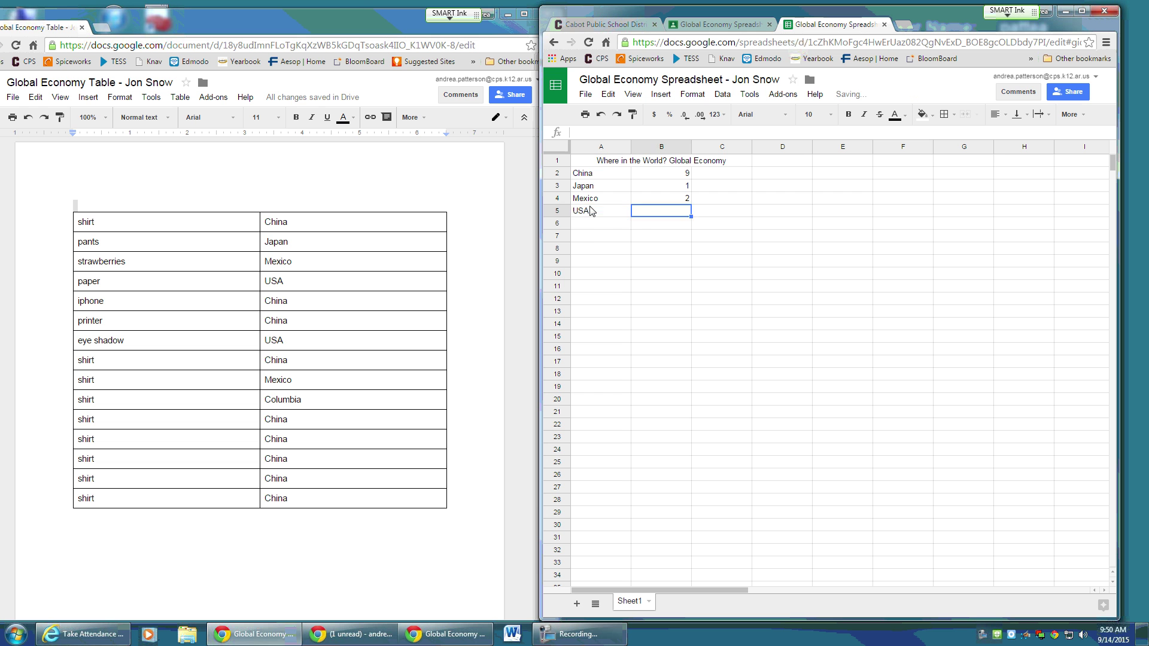
pyautogui.write('2')
pyautogui.click(587, 226)
pyautogui.write('Co')
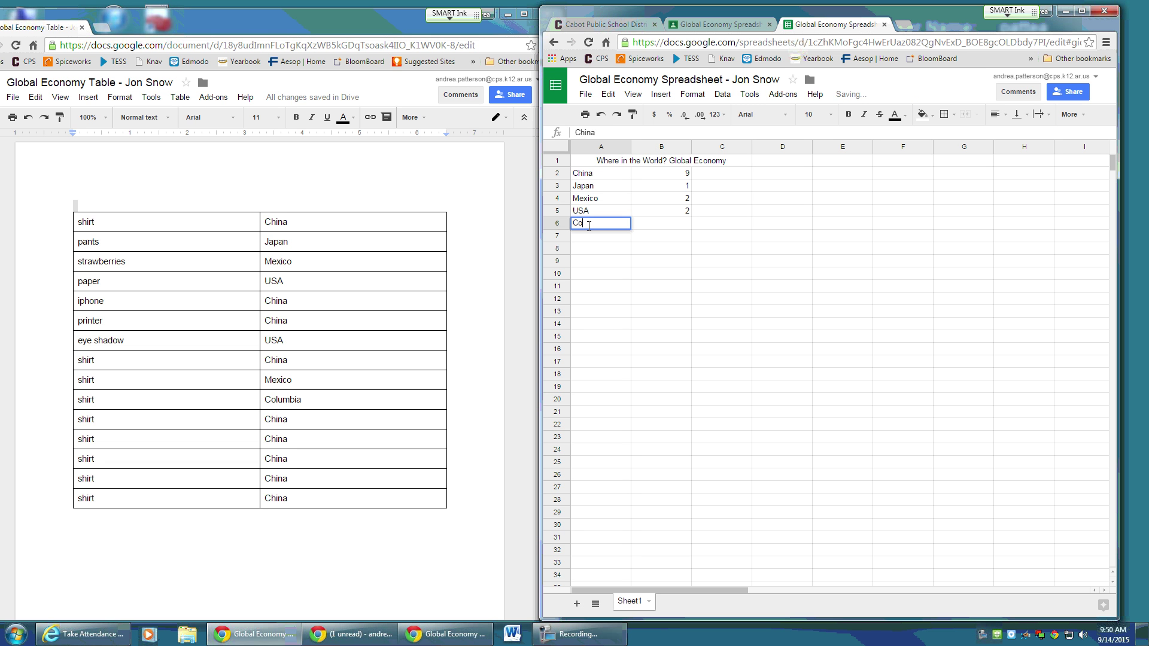
pyautogui.write('lumbia')
pyautogui.click(663, 226)
pyautogui.write('1')
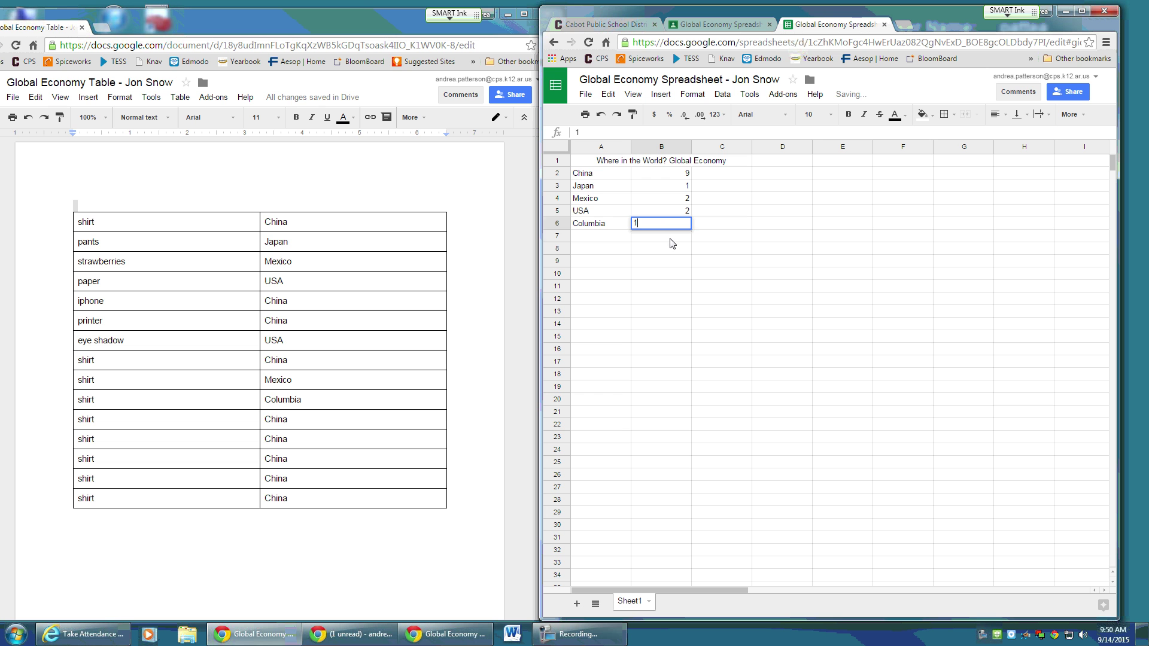
# Step: Maximize the spreadsheet window and total the country counts in cell B7 with a SUM of B2:B6
pyautogui.click(670, 238)
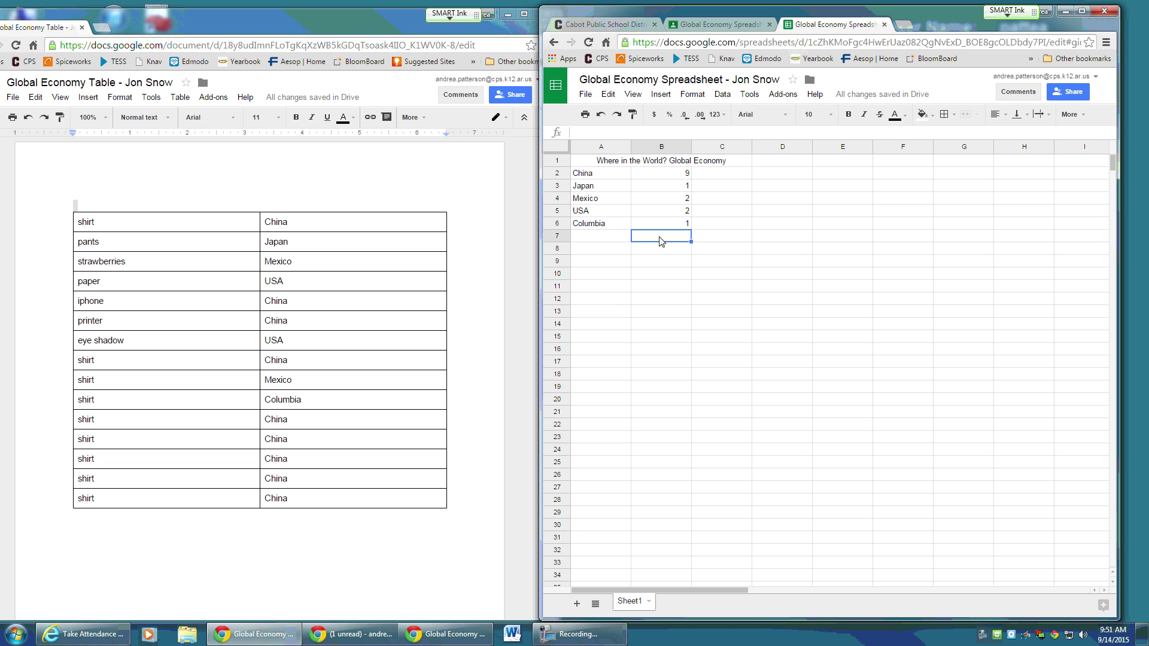
pyautogui.click(1081, 13)
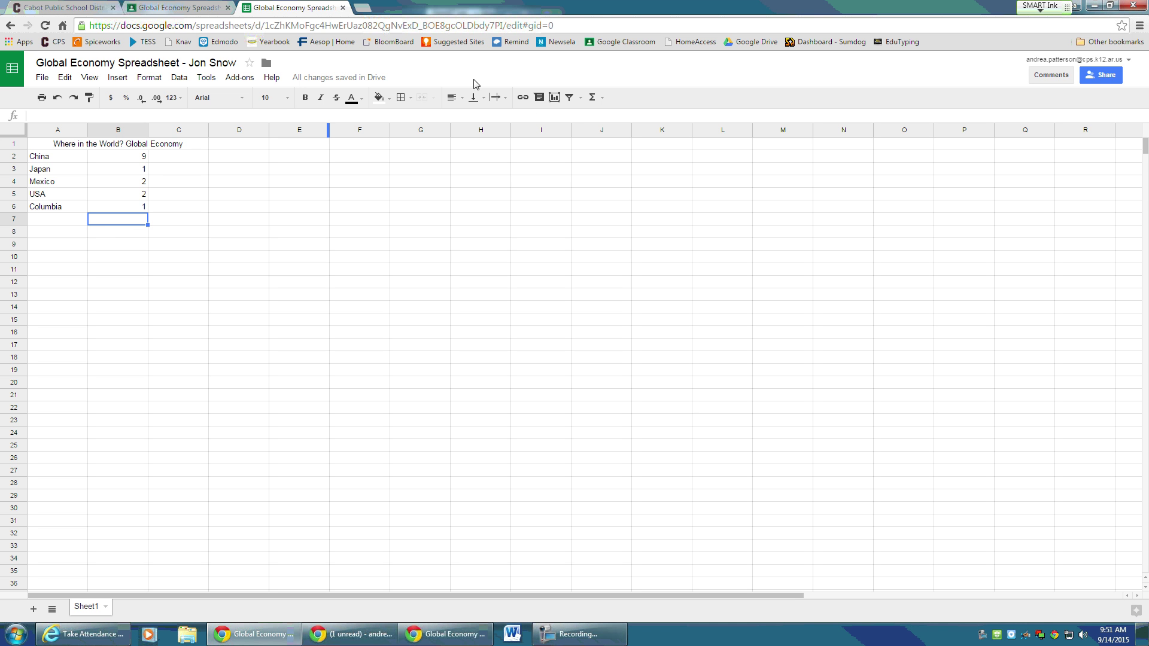
pyautogui.click(600, 98)
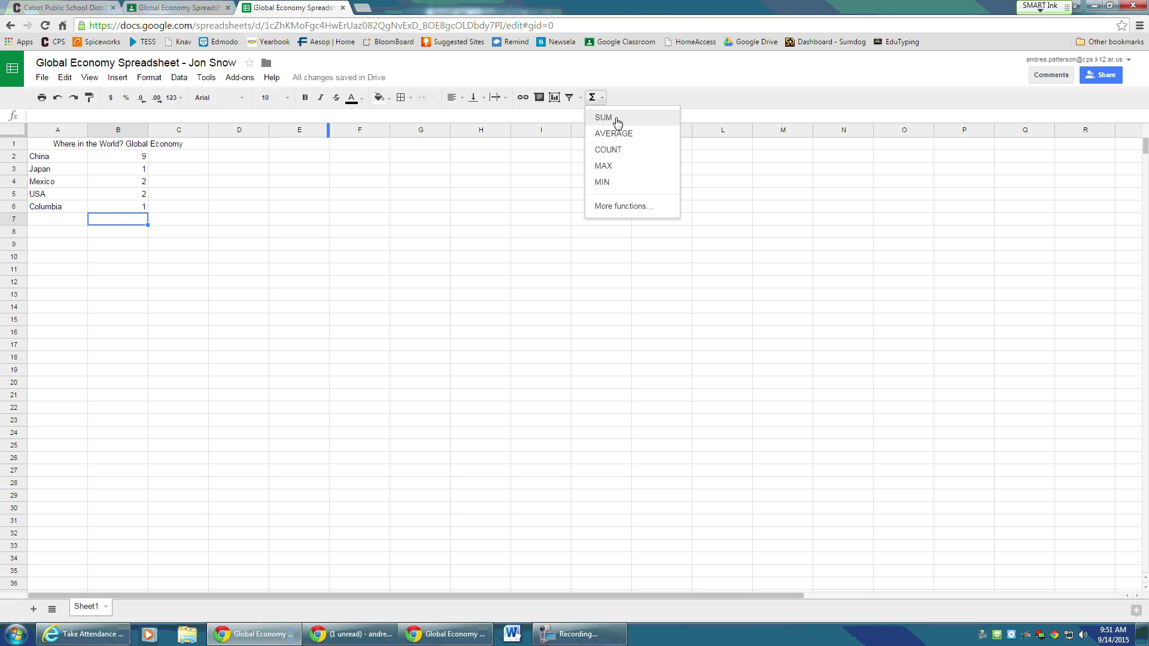
pyautogui.click(617, 122)
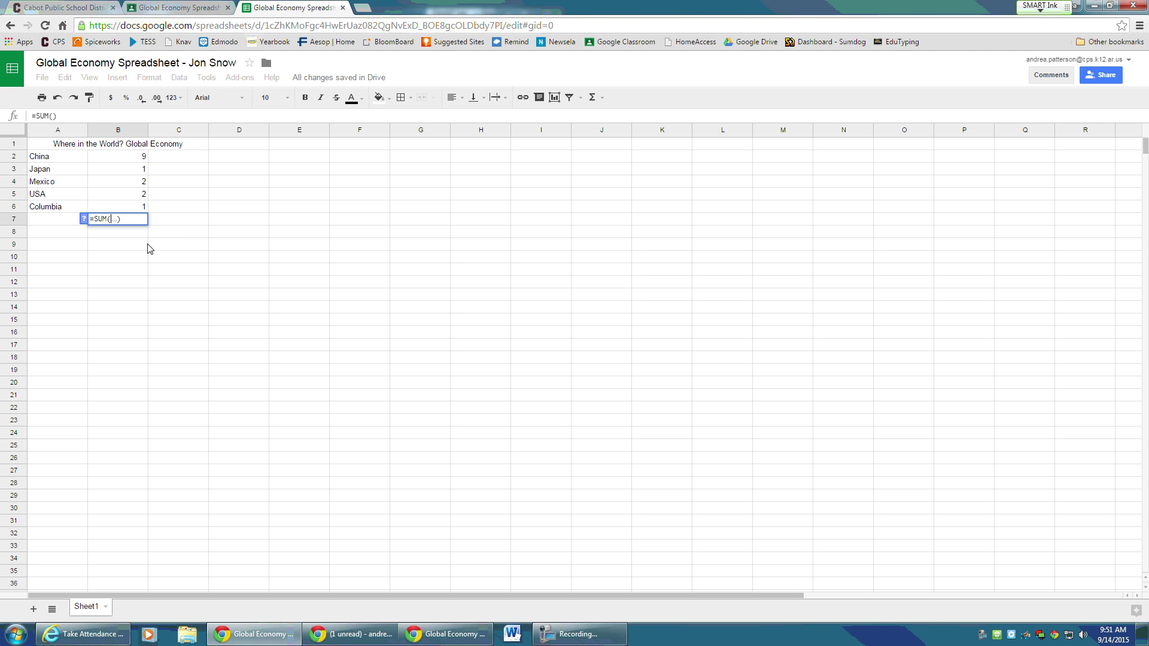
pyautogui.click(121, 159)
pyautogui.moveTo(124, 160); pyautogui.dragTo(127, 207)
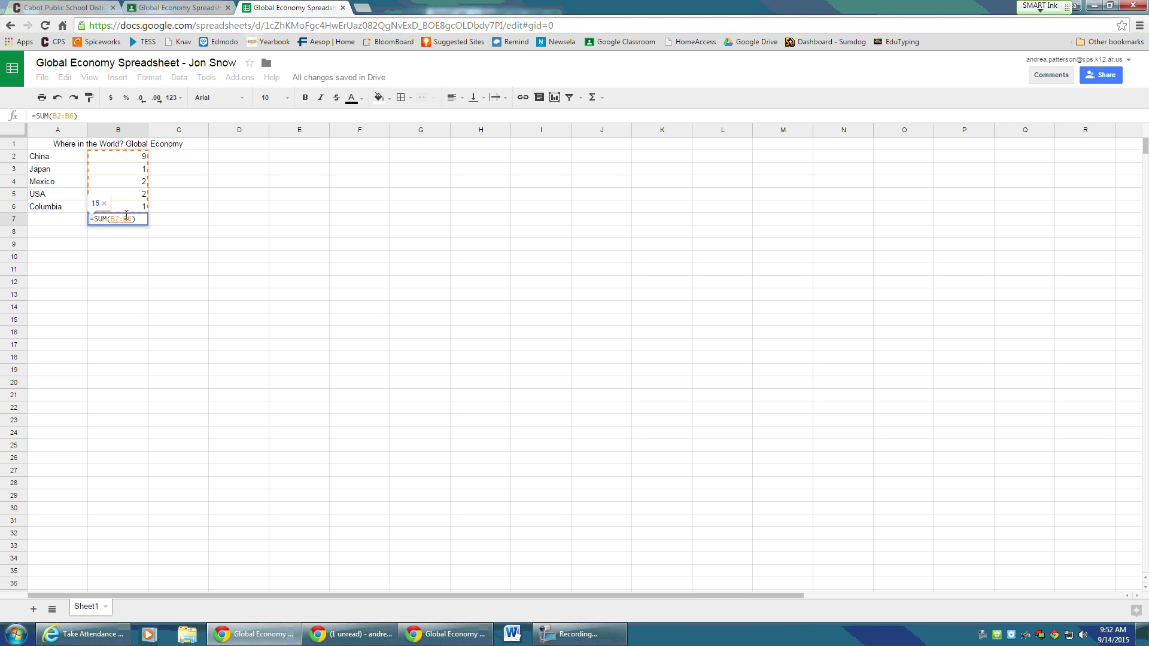
pyautogui.press('Return')
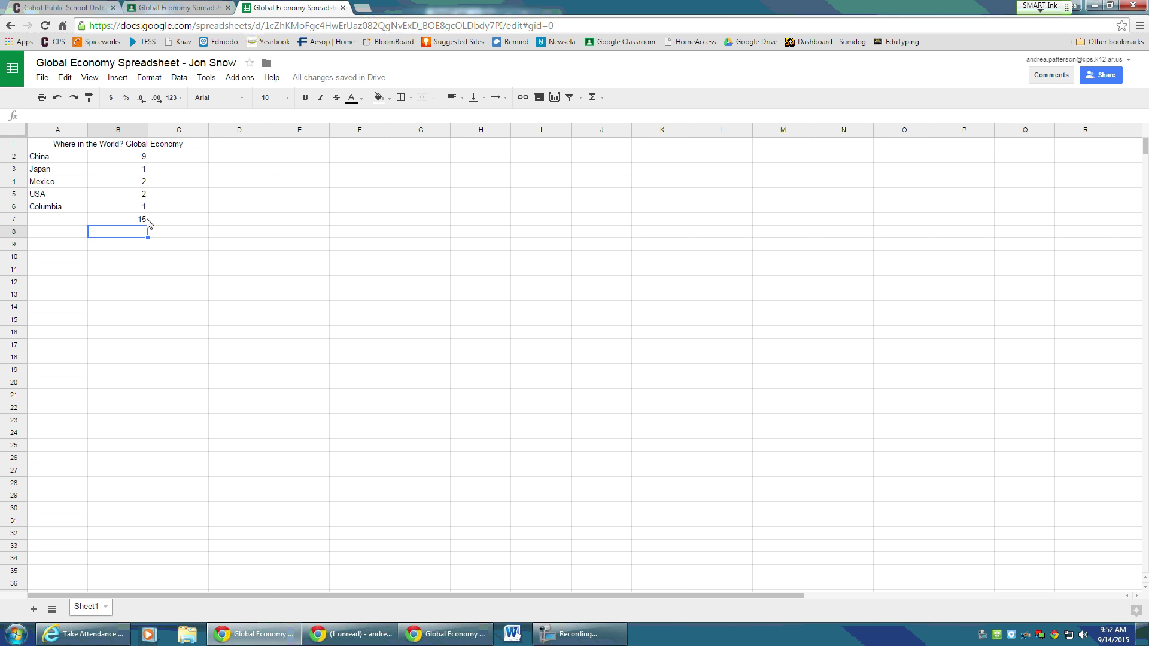
# Step: Change Japan's count in cell B3 to 8
pyautogui.click(142, 173)
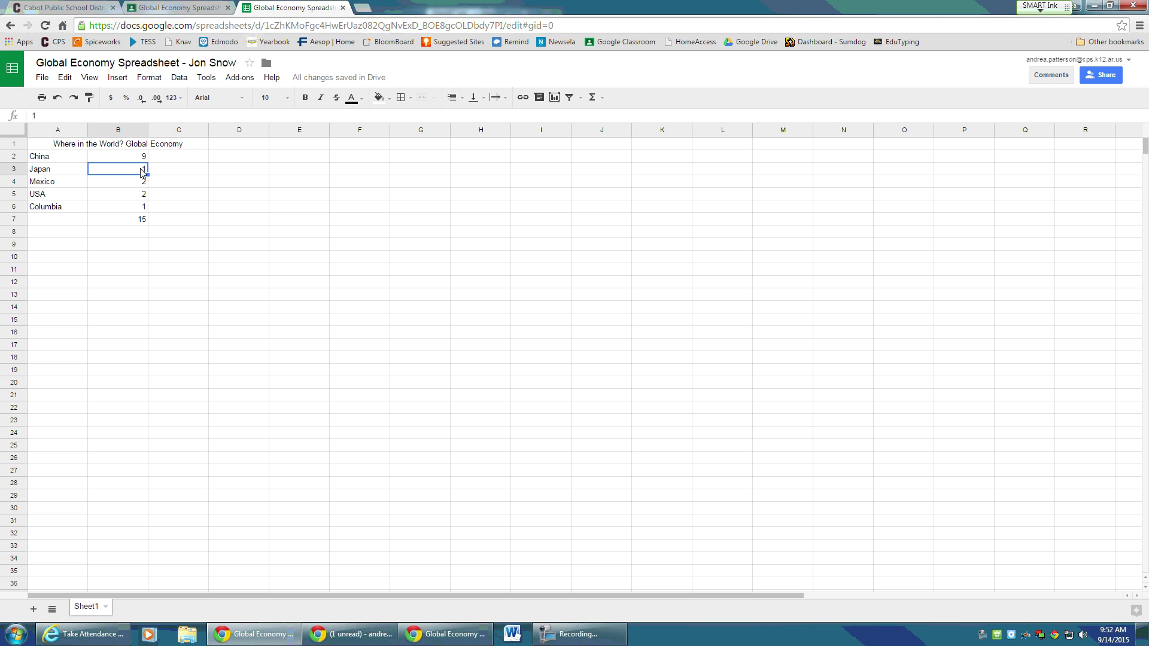
pyautogui.write('8')
pyautogui.click(164, 189)
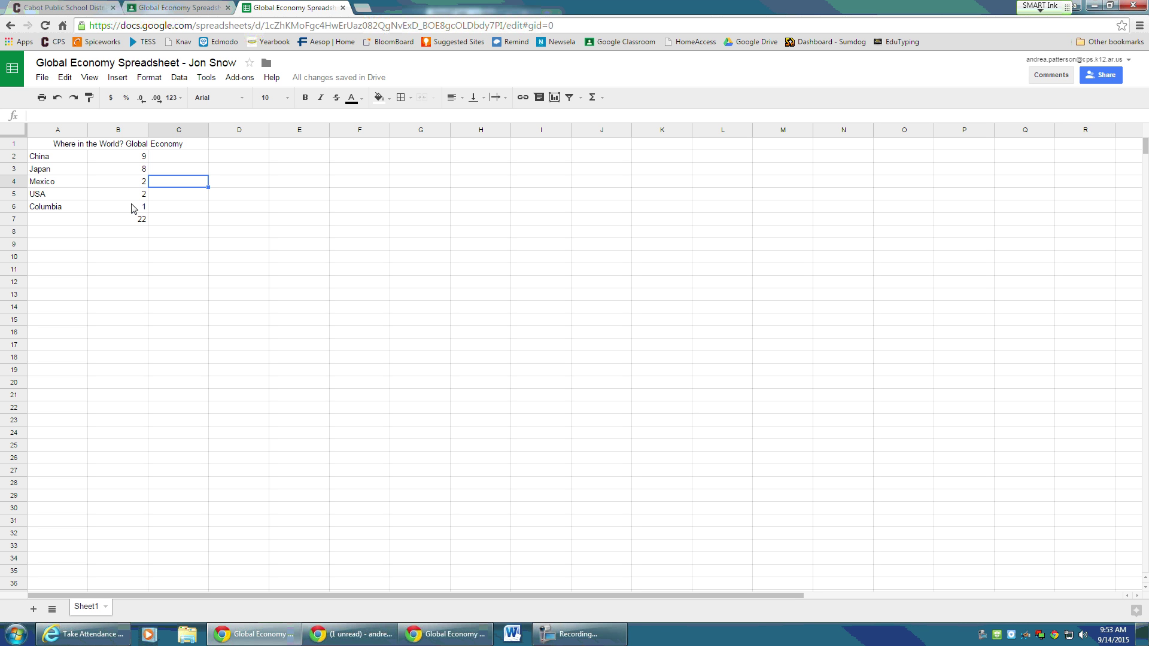
# Step: Recheck the charting requirements in the Google Classroom assignment instructions and return to the spreadsheet
pyautogui.click(192, 12)
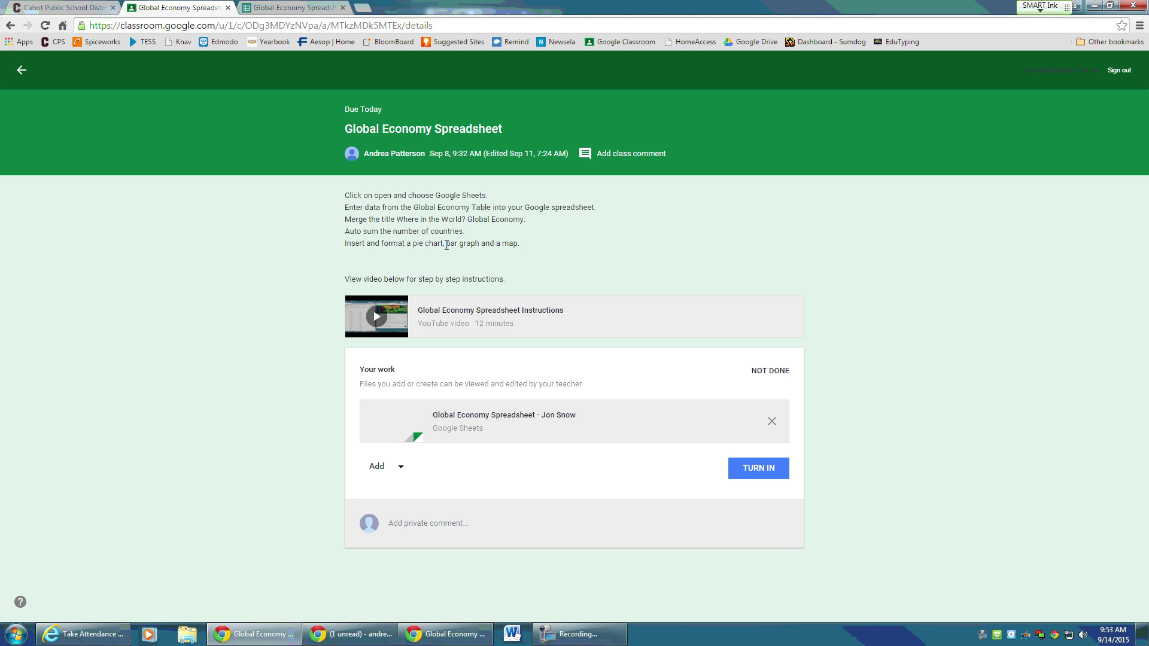
pyautogui.click(321, 11)
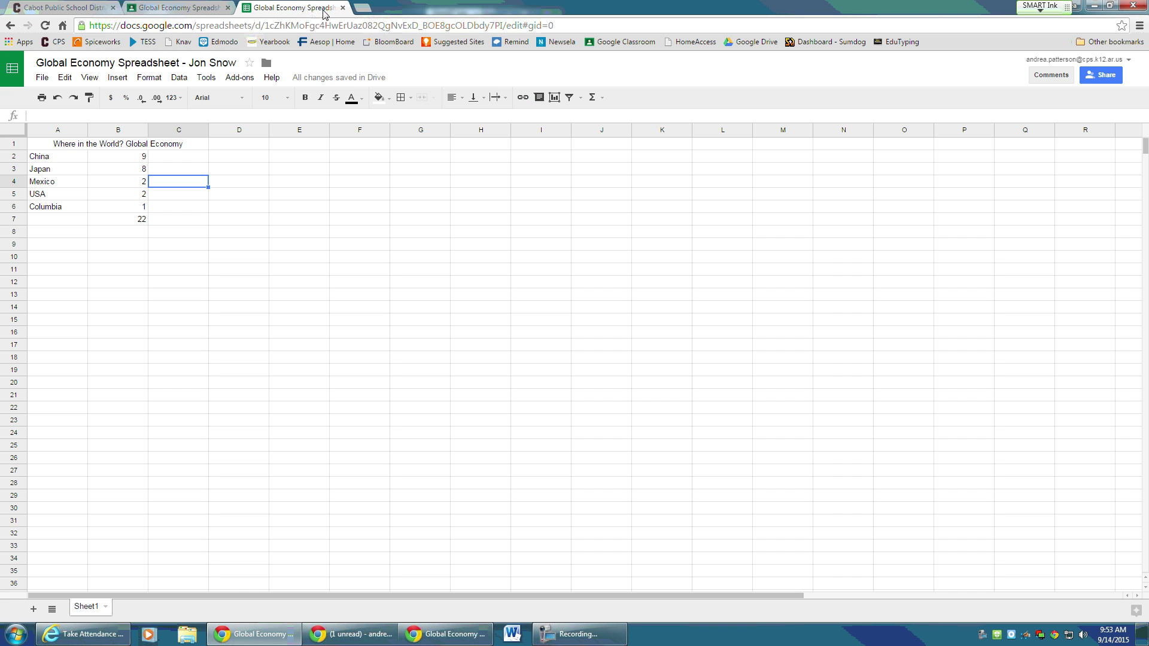
pyautogui.click(157, 246)
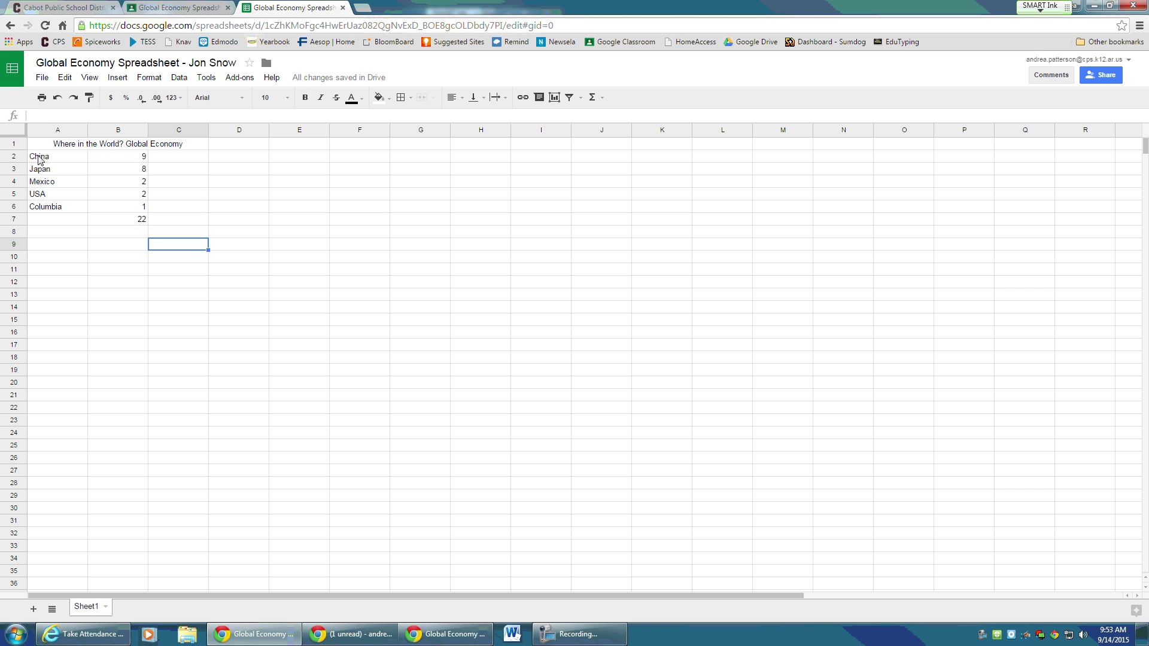
# Step: Insert a vertical column chart of the countries and their counts from range A2:B6, leaving out the total
pyautogui.moveTo(37, 160); pyautogui.dragTo(138, 207)
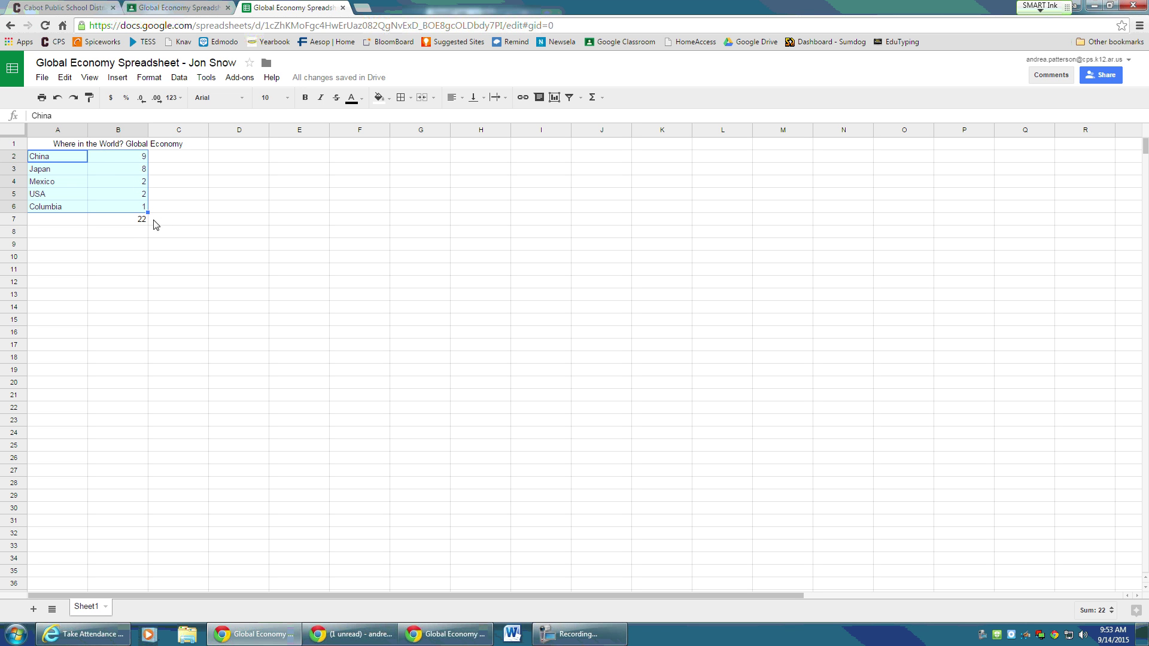
pyautogui.click(118, 78)
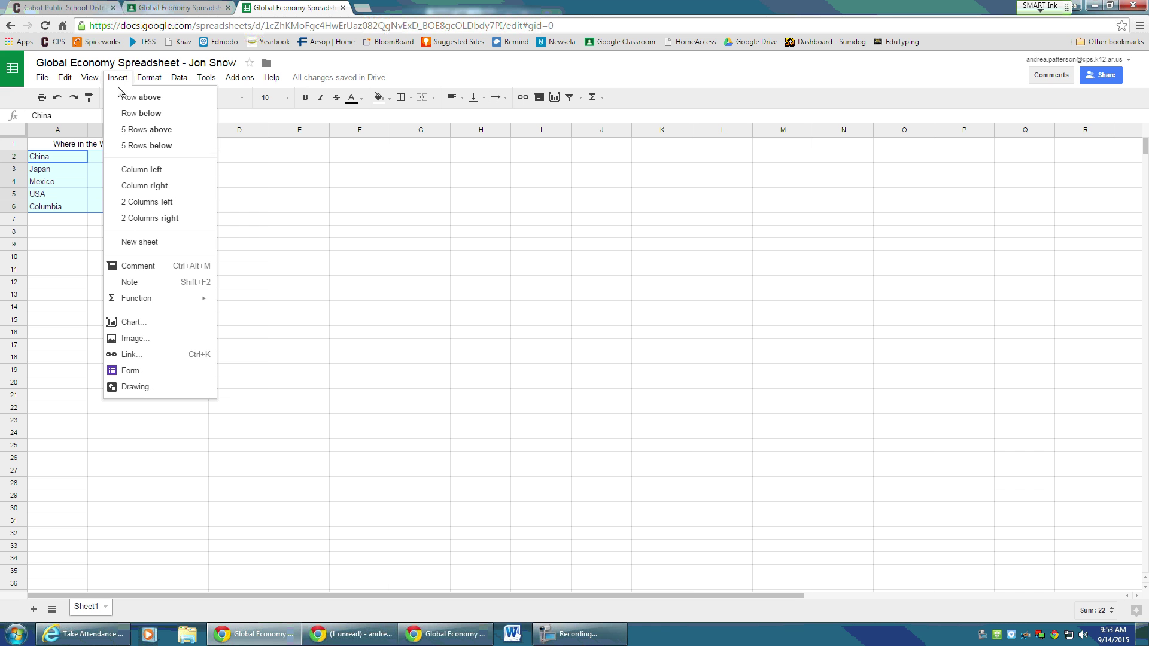
pyautogui.click(134, 323)
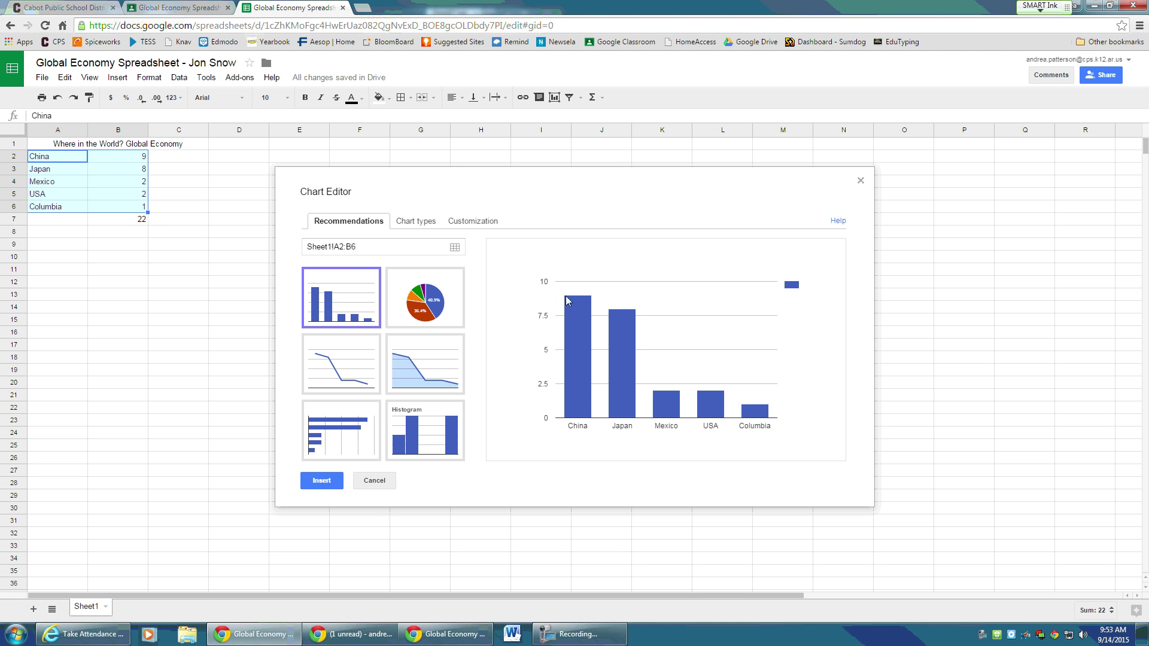
pyautogui.moveTo(583, 309)
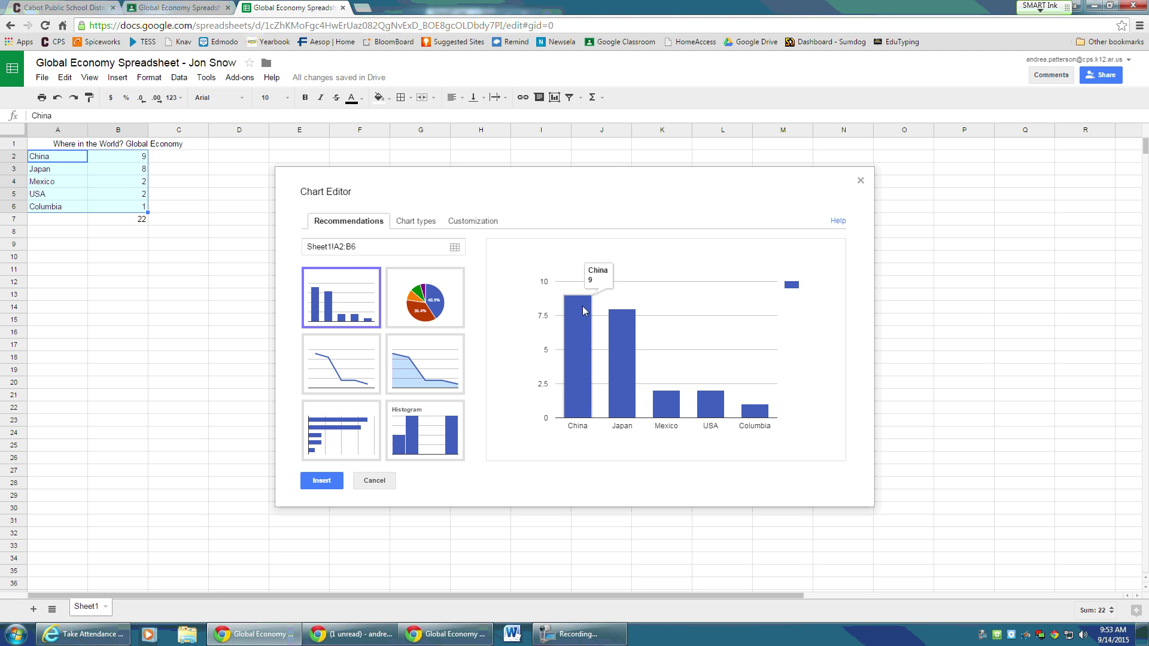
pyautogui.moveTo(630, 327)
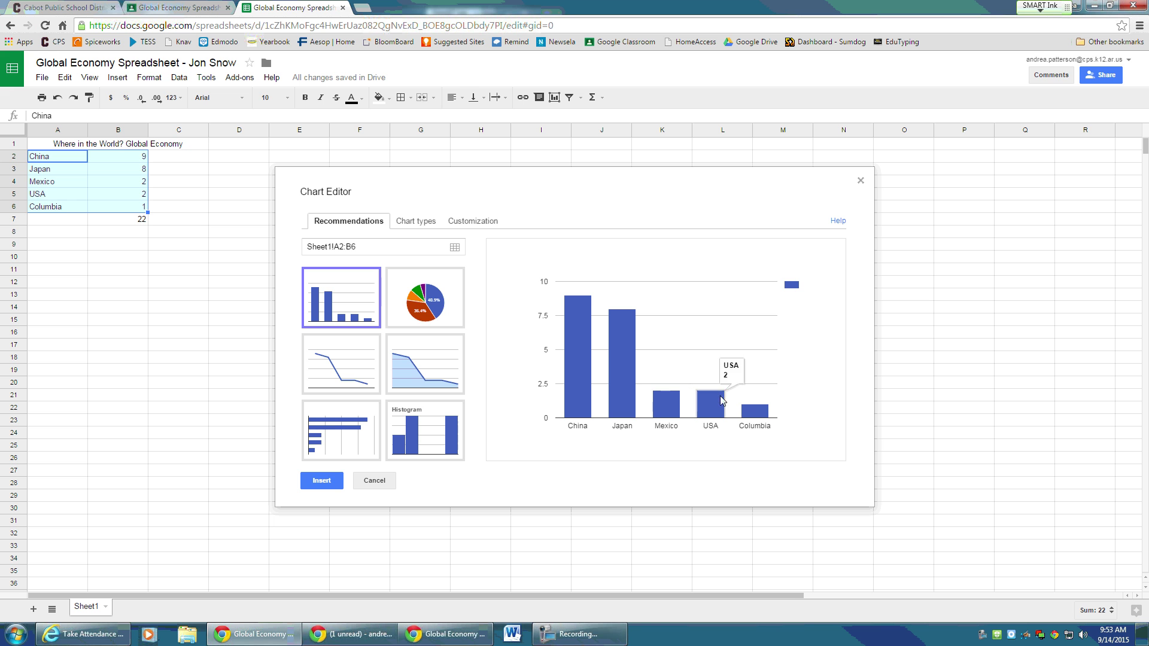
pyautogui.moveTo(763, 410)
pyautogui.click(333, 445)
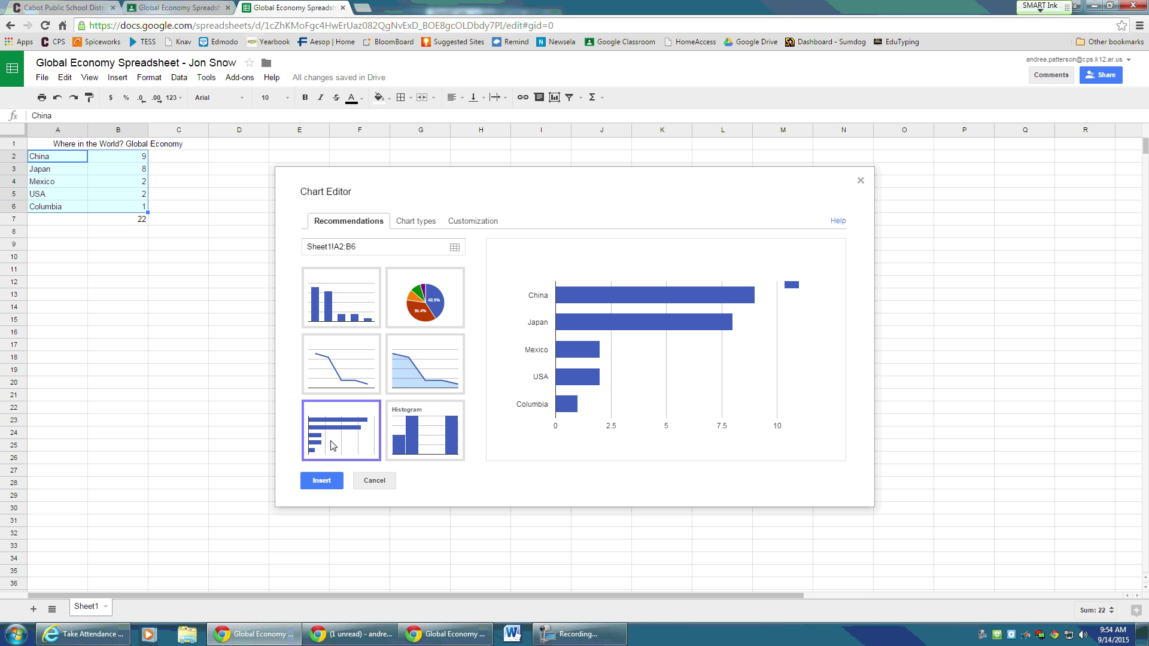
pyautogui.click(324, 483)
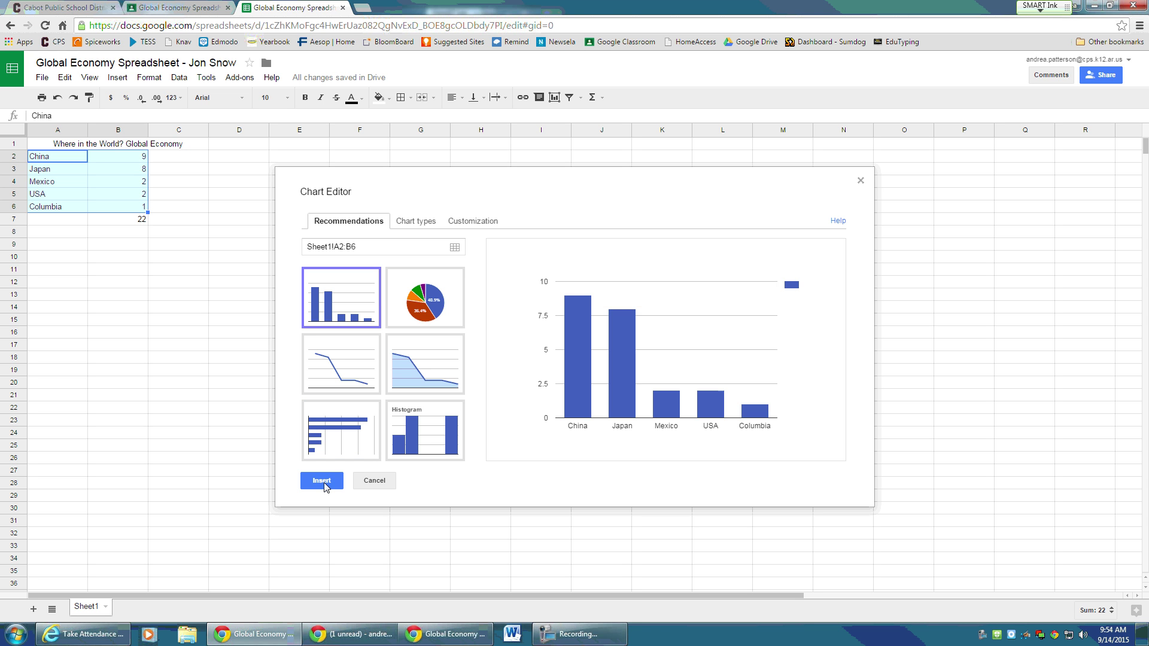
pyautogui.click(323, 482)
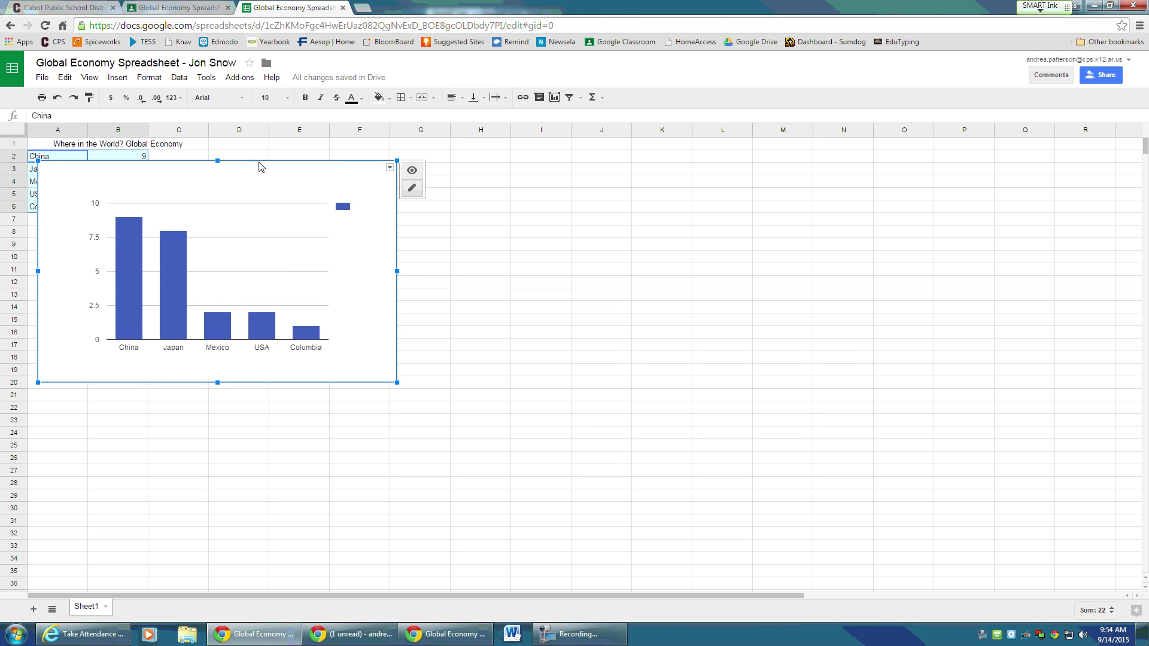
# Step: Shrink the column chart and place it below the data, spanning about rows 10 to 20 from column A to E
pyautogui.moveTo(257, 161); pyautogui.dragTo(439, 255)
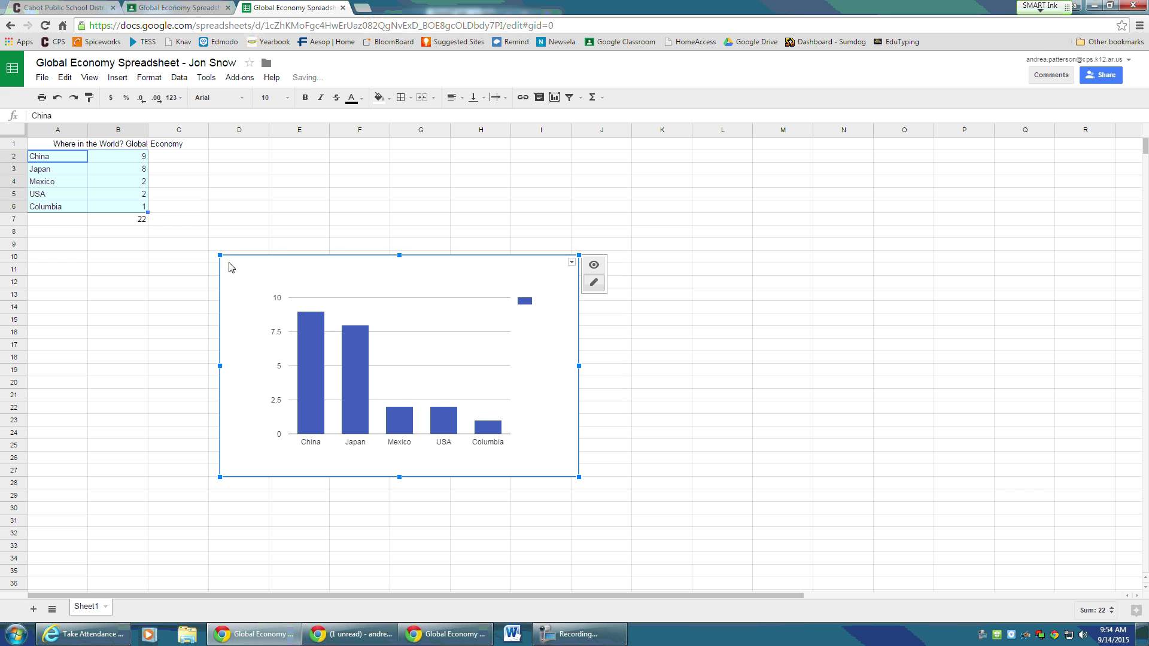
pyautogui.moveTo(230, 267); pyautogui.dragTo(375, 357)
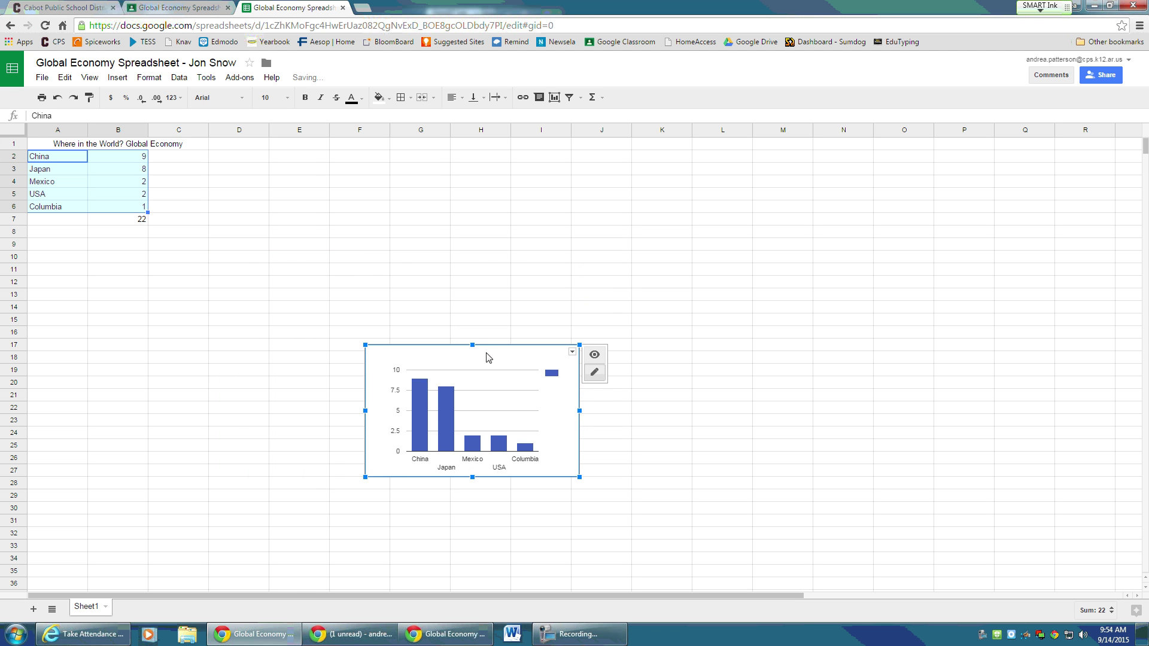
pyautogui.moveTo(486, 357)
pyautogui.mouseDown()
pyautogui.moveTo(69, 243)
pyautogui.moveTo(92, 185)
pyautogui.moveTo(131, 257)
pyautogui.moveTo(218, 267)
pyautogui.mouseUp()
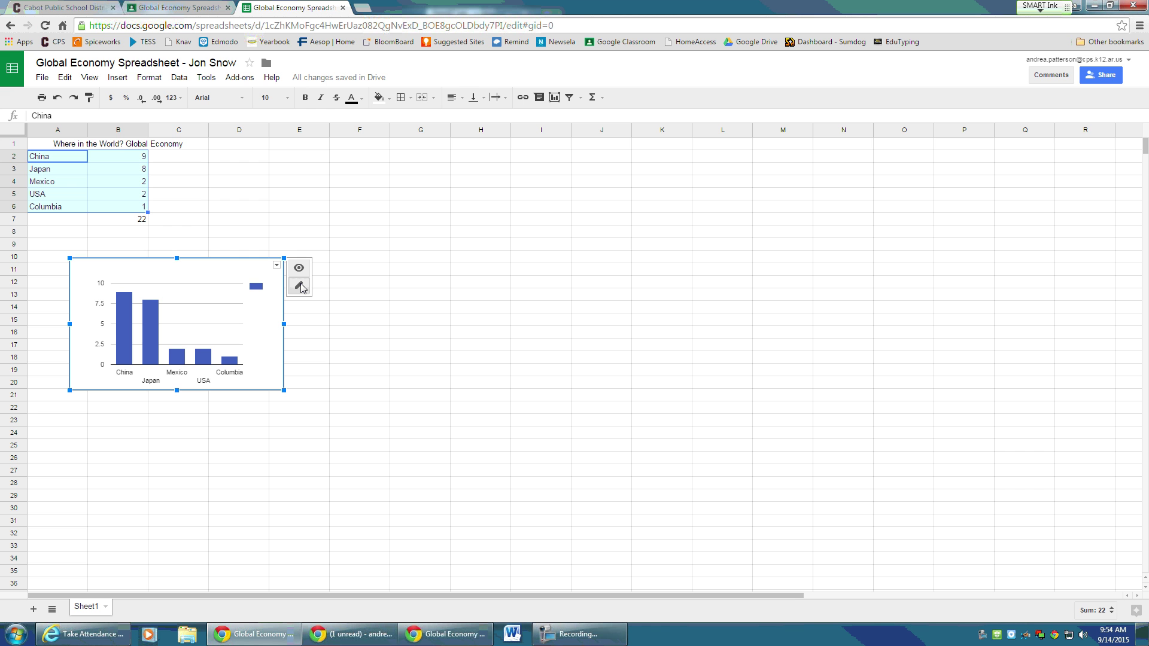
# Step: Give the column chart the title WHERE IN THE WORLD through its advanced editing options and update it
pyautogui.click(277, 265)
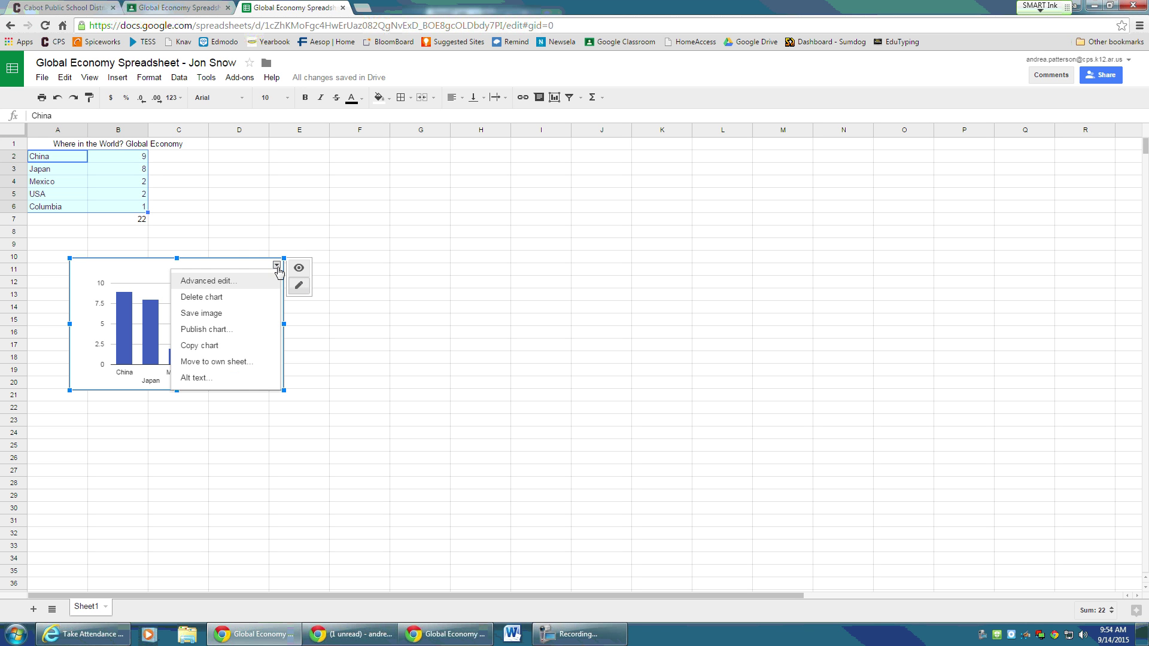
pyautogui.click(215, 283)
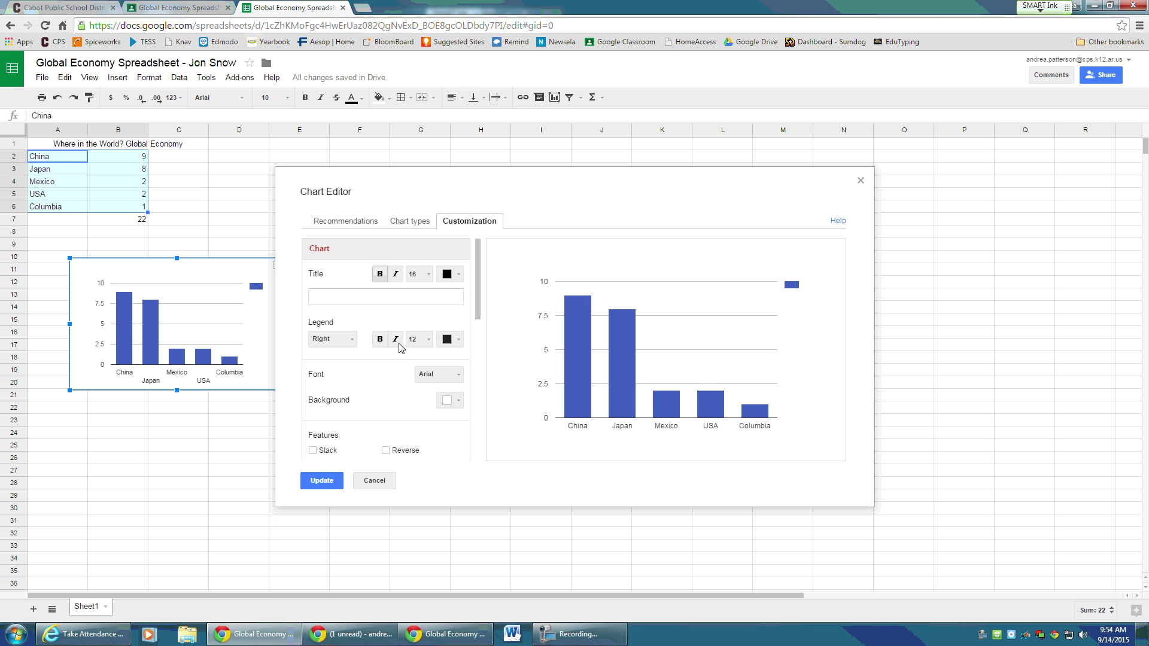
pyautogui.click(337, 292)
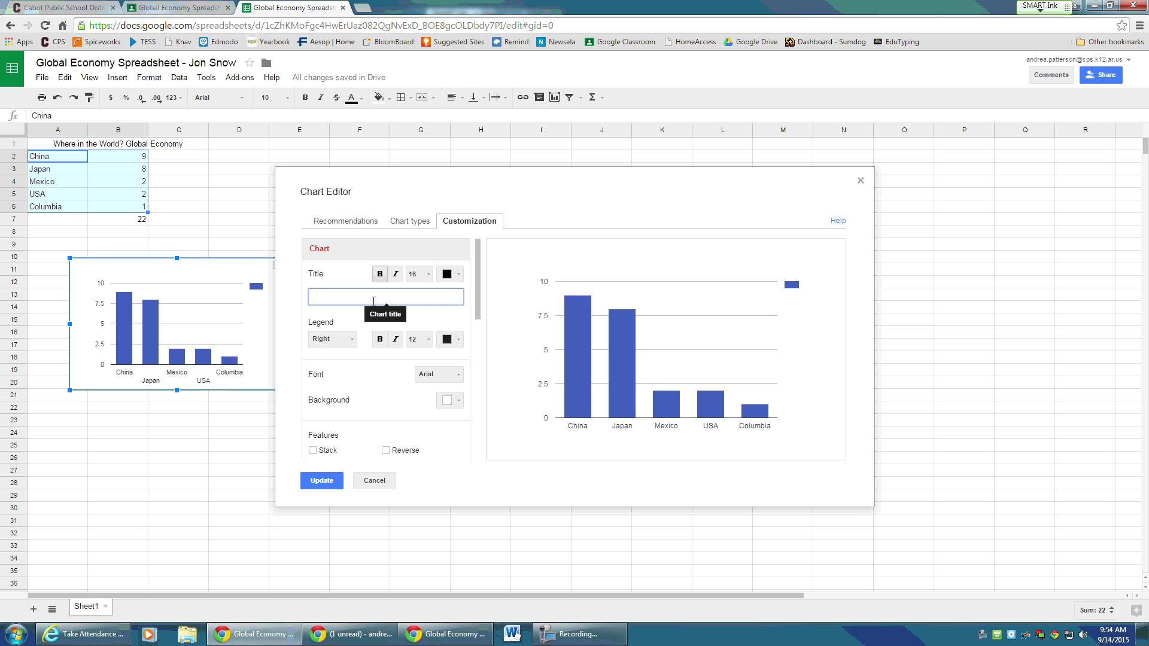
pyautogui.write('WHERE IN THE WORLD')
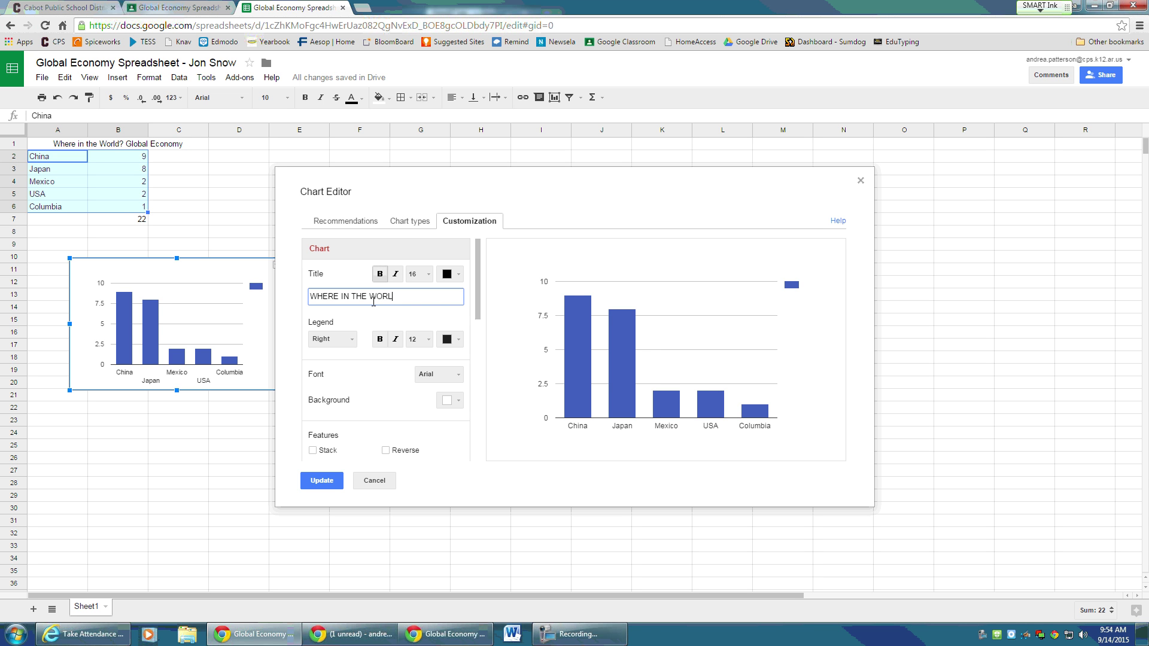
pyautogui.click(322, 482)
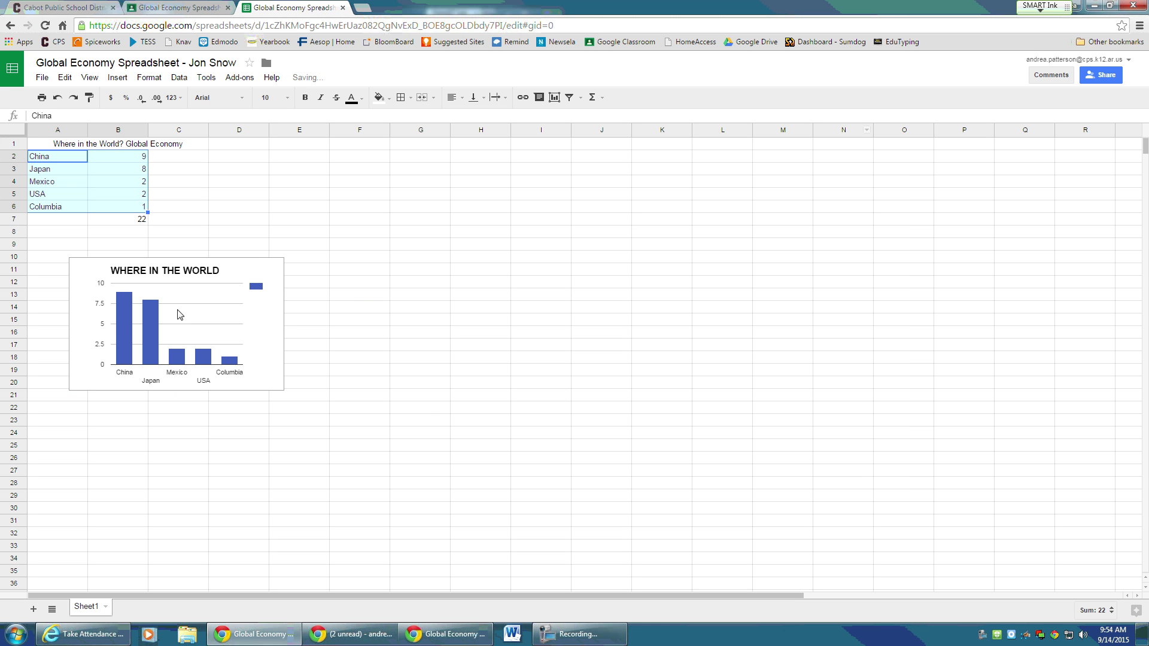
# Step: Give the column chart's horizontal axis the title Countries through its advanced editing options and update the chart
pyautogui.click(276, 313)
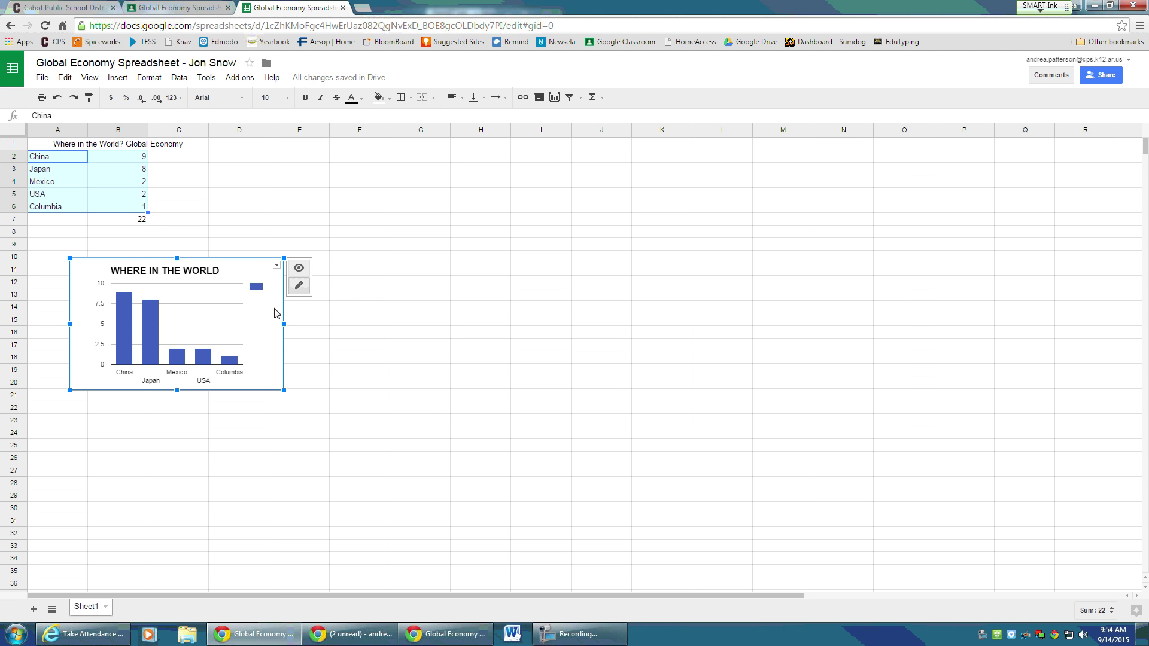
pyautogui.click(275, 266)
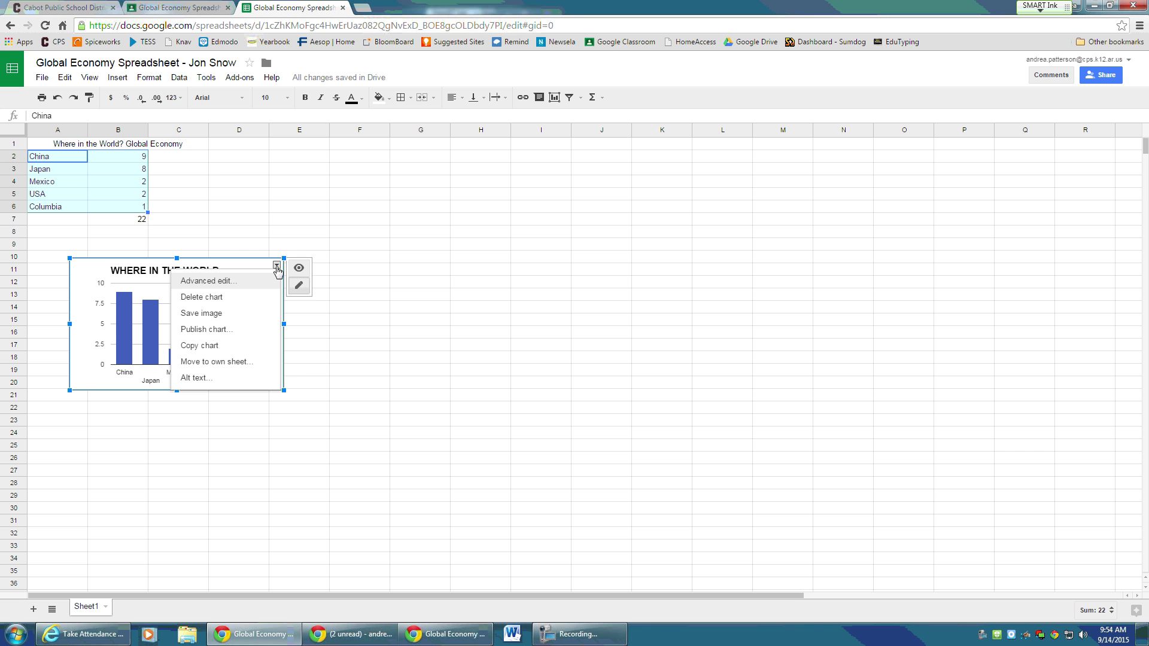
pyautogui.click(211, 280)
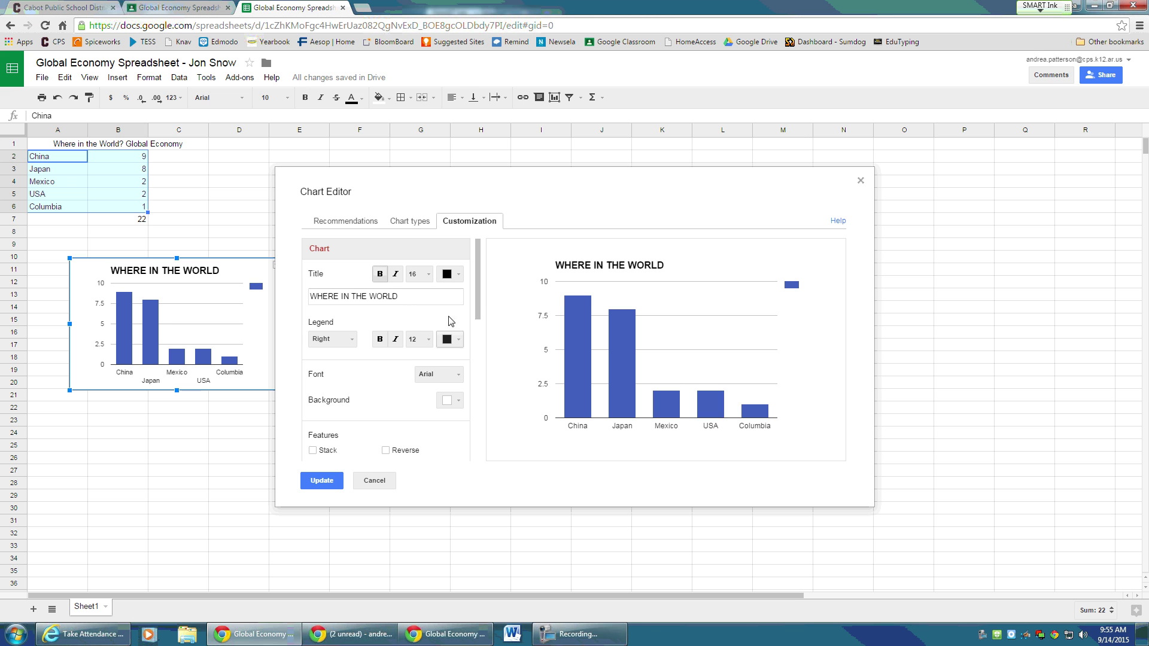
pyautogui.moveTo(477, 299); pyautogui.dragTo(482, 384)
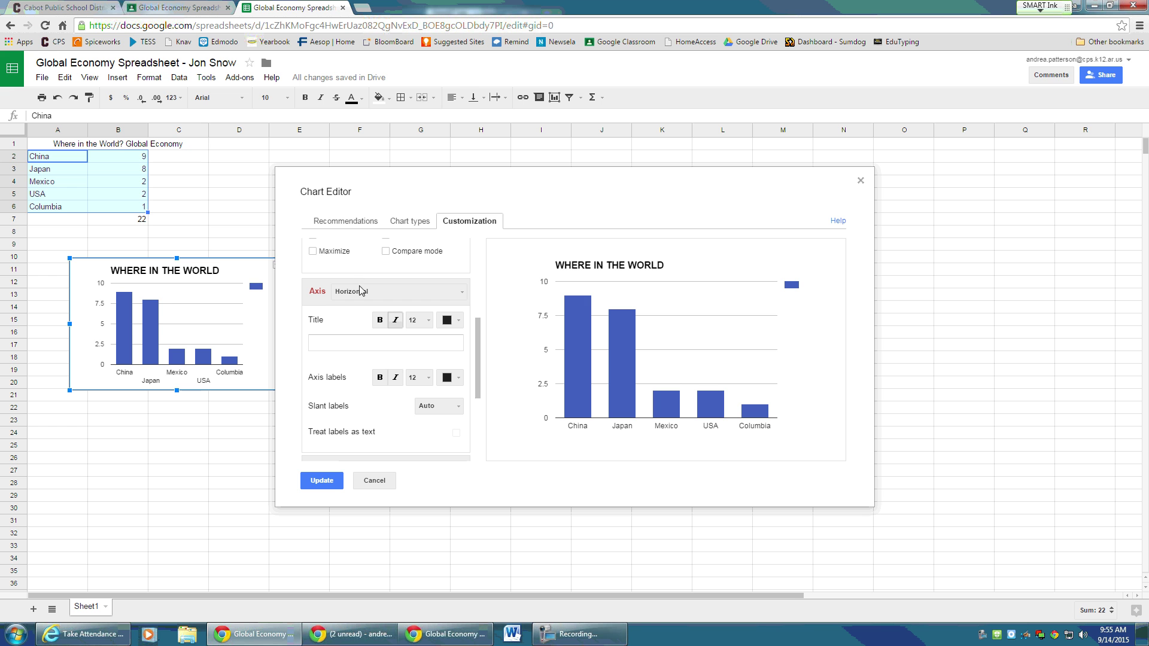
pyautogui.click(339, 343)
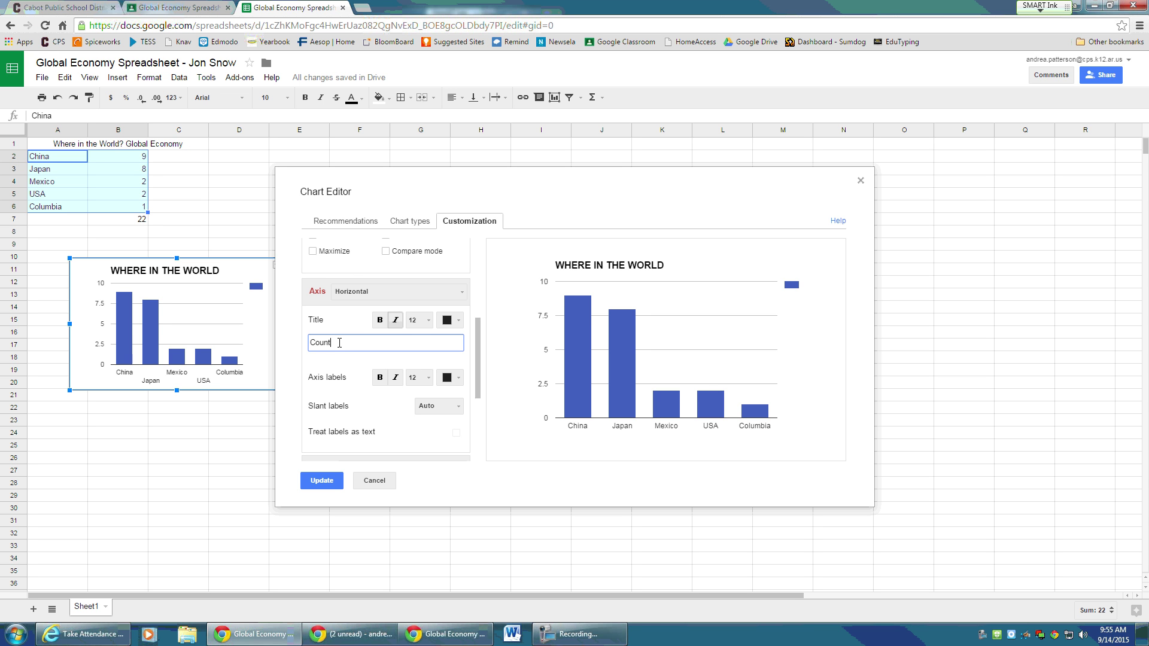
pyautogui.write('Countries')
pyautogui.moveTo(475, 369); pyautogui.dragTo(479, 433)
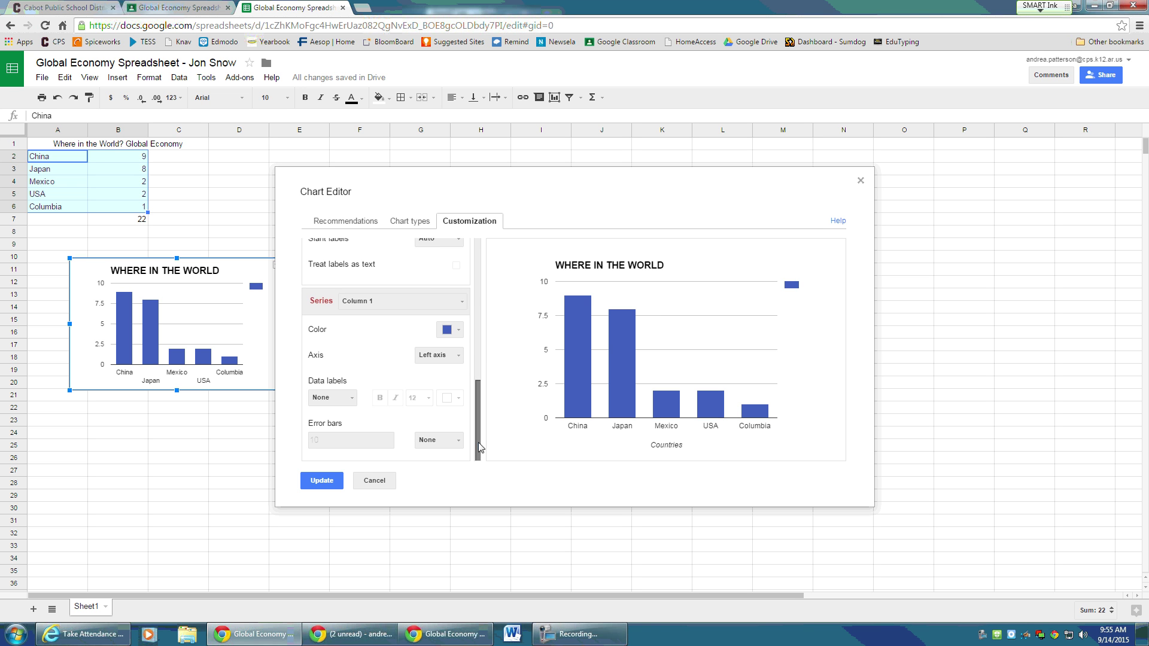
pyautogui.scroll(-1, 461, 392)
pyautogui.scroll(4, 462, 393)
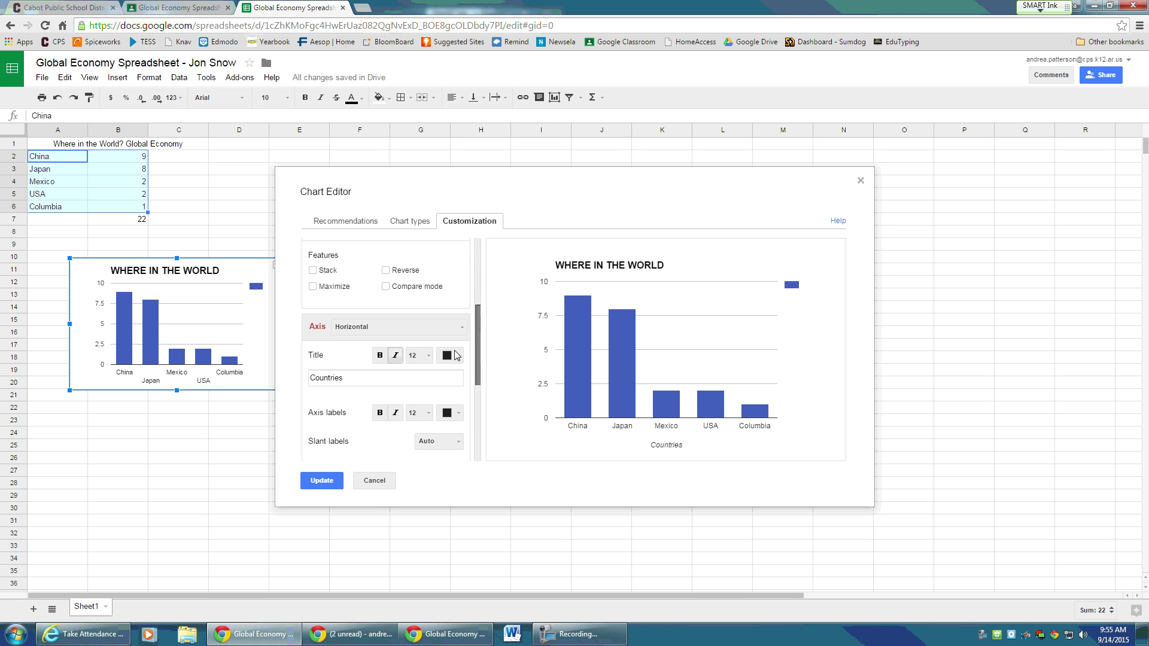
pyautogui.click(316, 480)
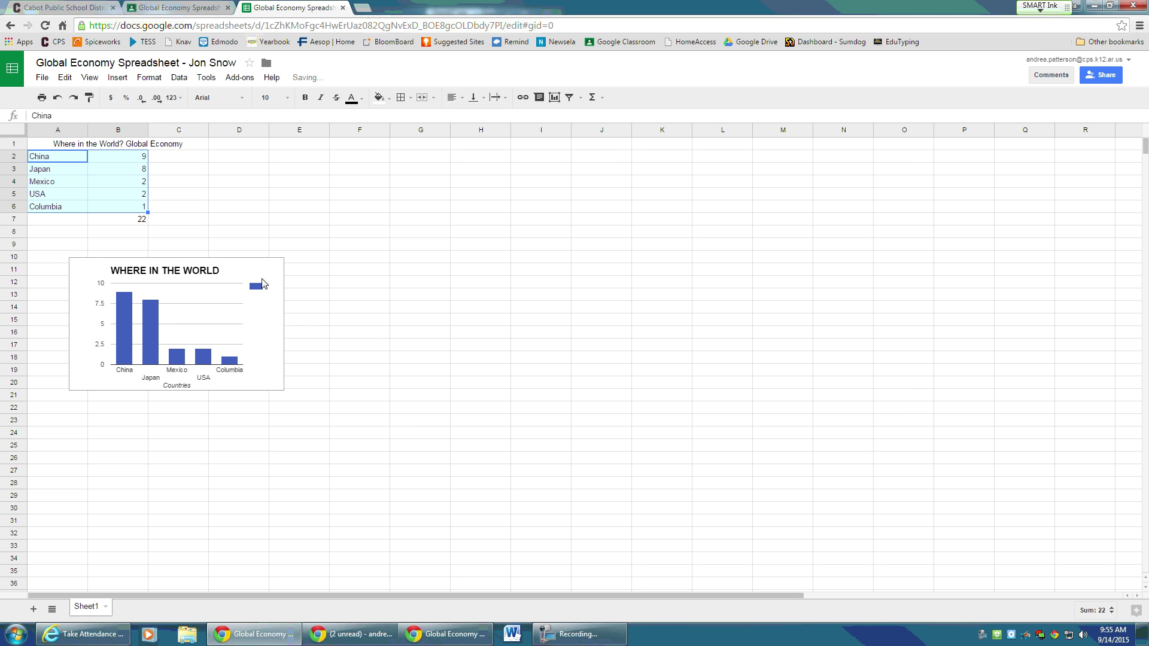
# Step: Title the column chart's left vertical axis Number of Items in bold green text and update the chart
pyautogui.click(266, 302)
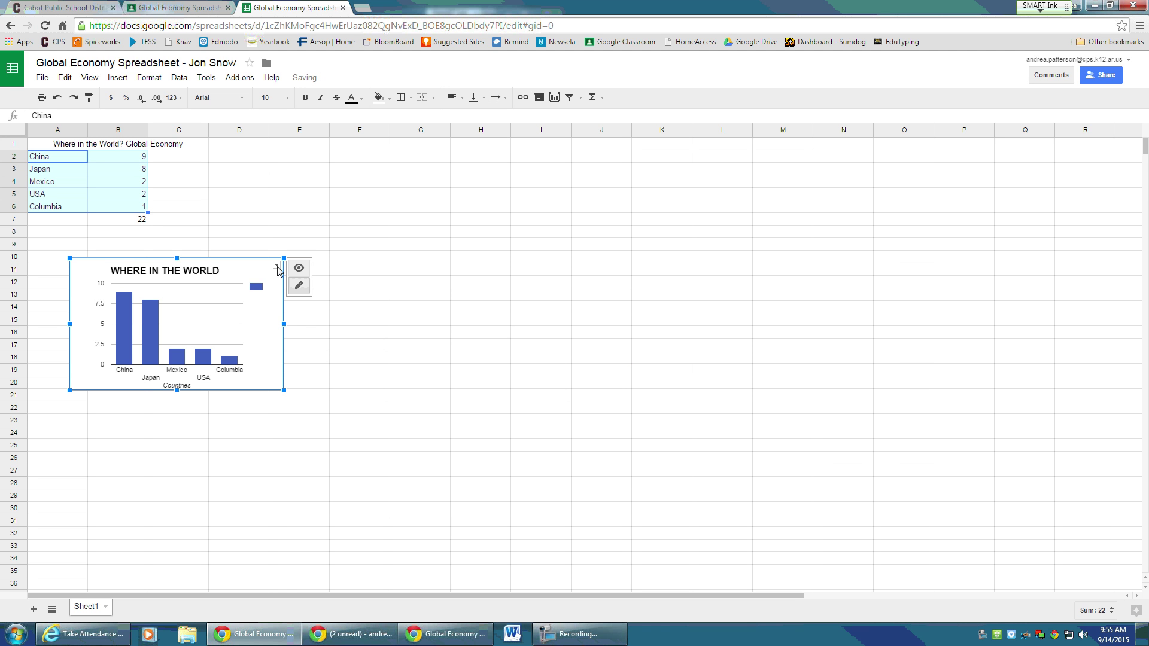
pyautogui.click(276, 266)
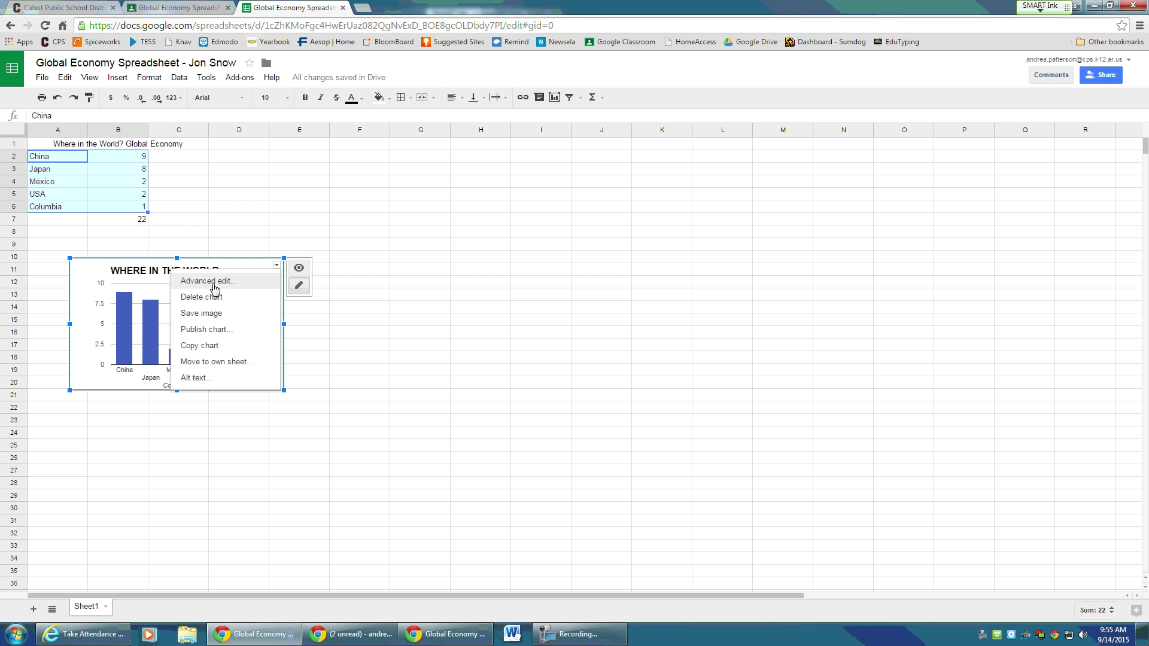
pyautogui.click(214, 288)
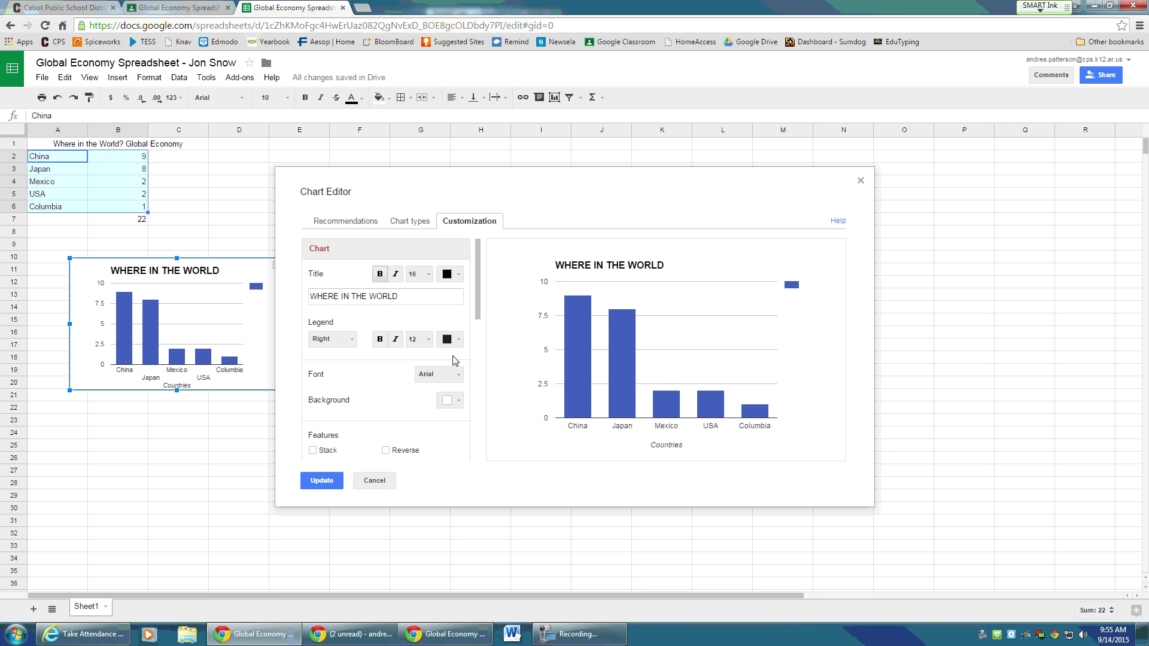
pyautogui.scroll(-3, 479, 322)
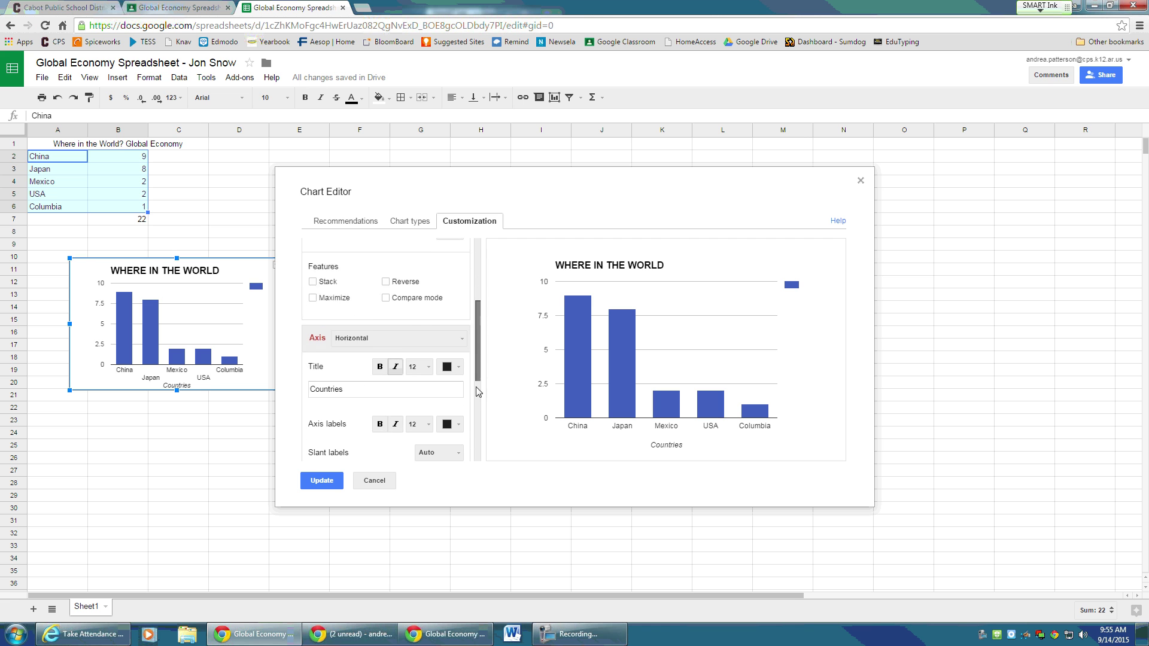
pyautogui.click(462, 307)
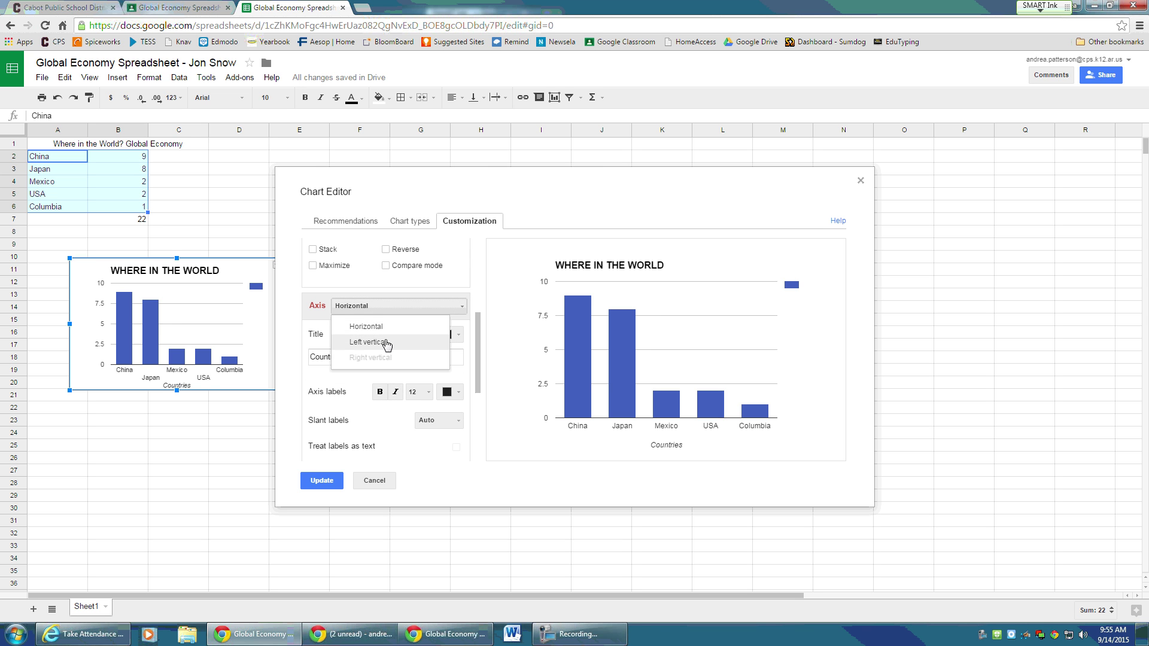
pyautogui.click(385, 338)
pyautogui.click(453, 335)
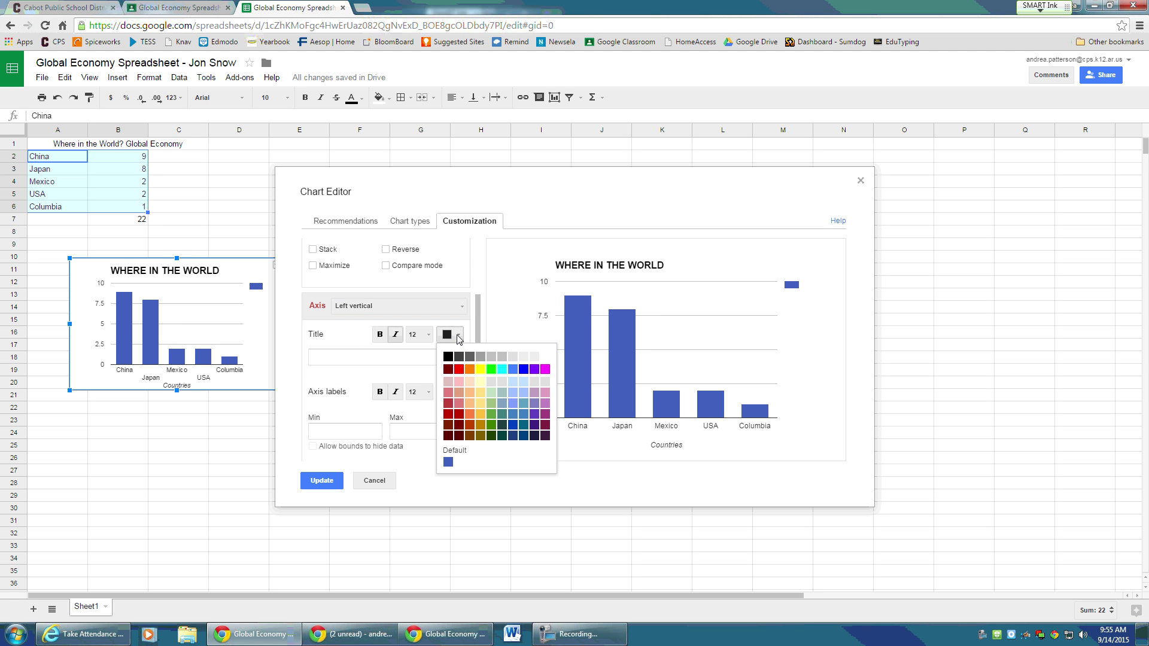
pyautogui.click(491, 413)
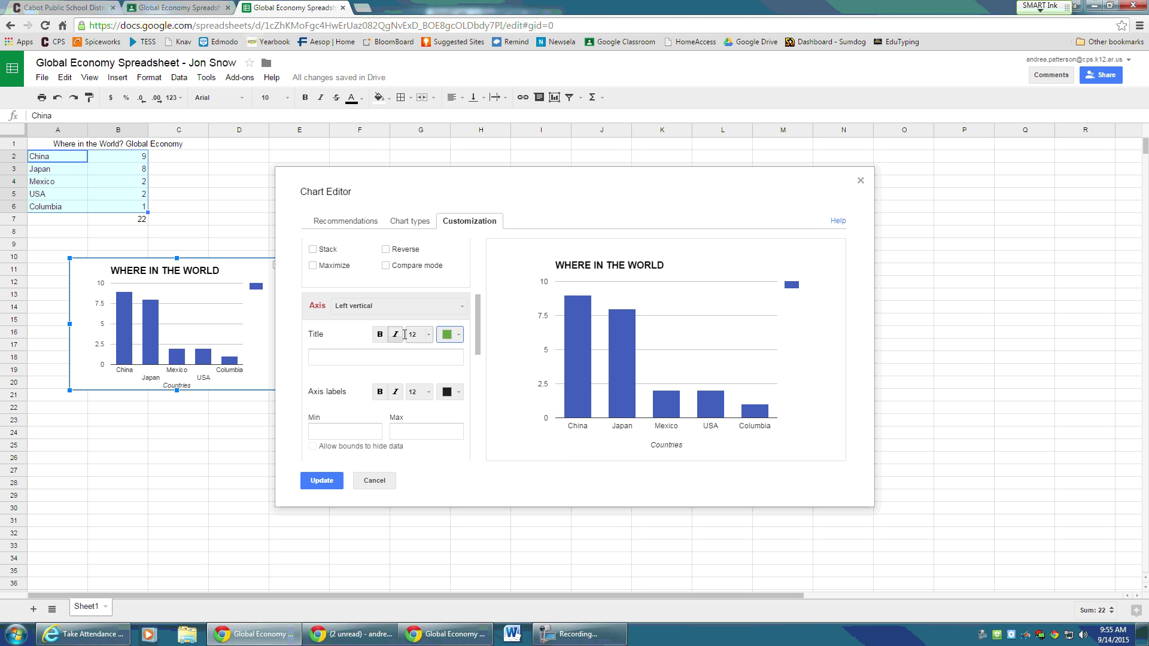
pyautogui.click(381, 335)
pyautogui.click(323, 356)
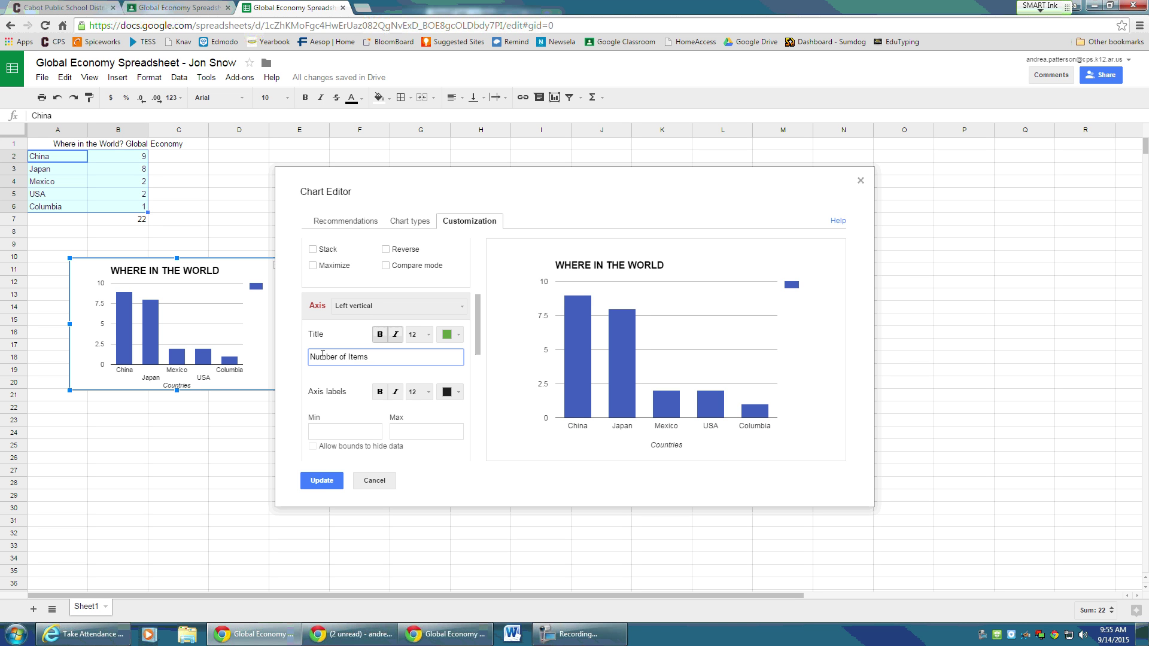
pyautogui.click(322, 482)
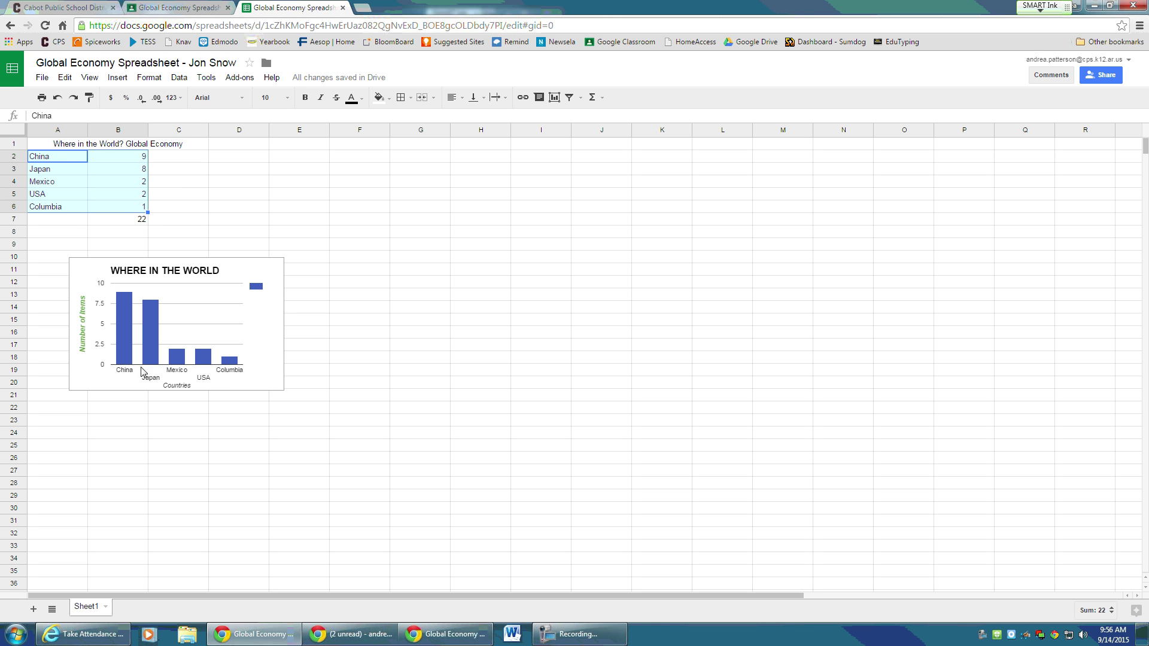
# Step: Insert a pie chart of range A2:B6, shrink it slightly and place it beside the column chart, from about column F to J
pyautogui.click(117, 78)
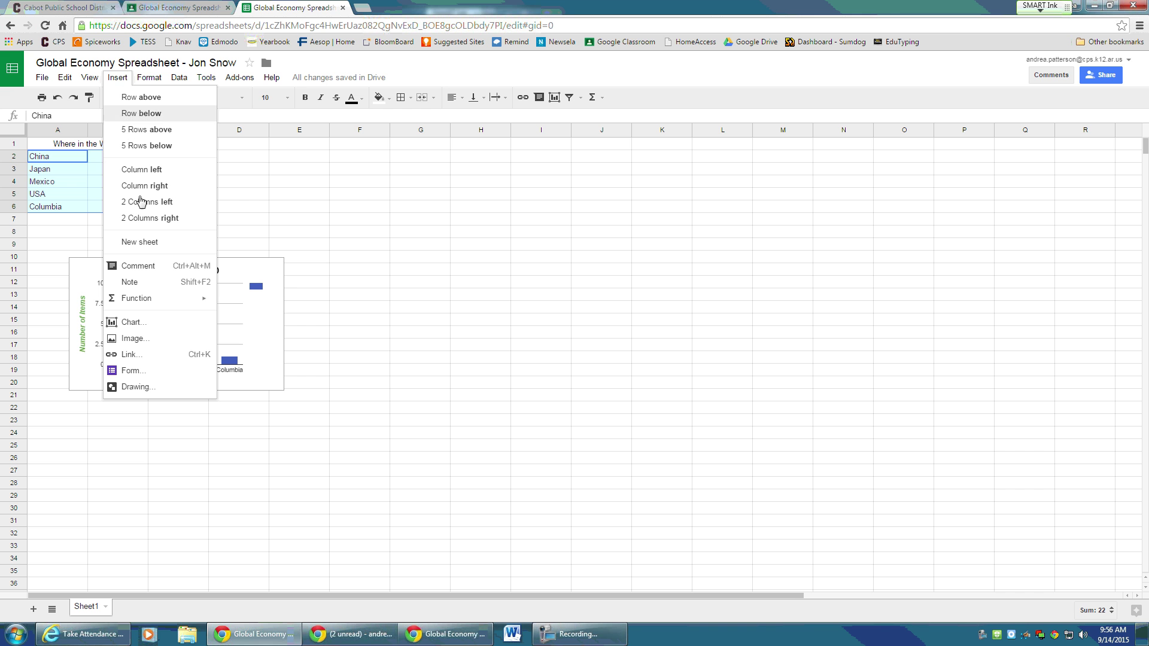
pyautogui.click(135, 322)
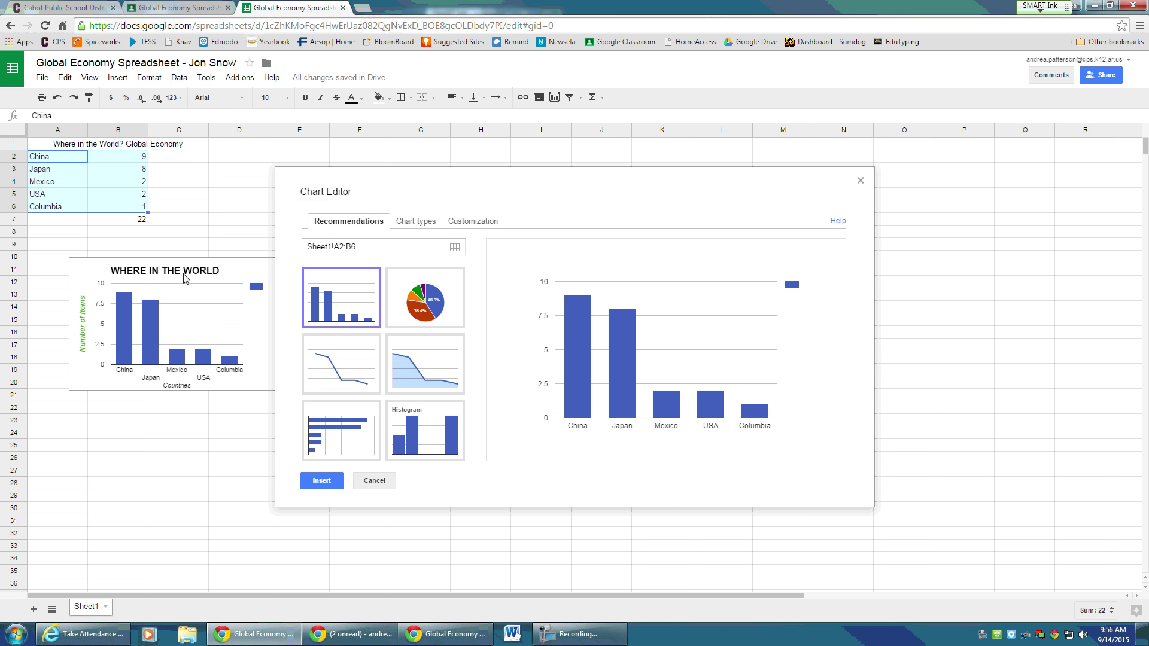
pyautogui.click(431, 301)
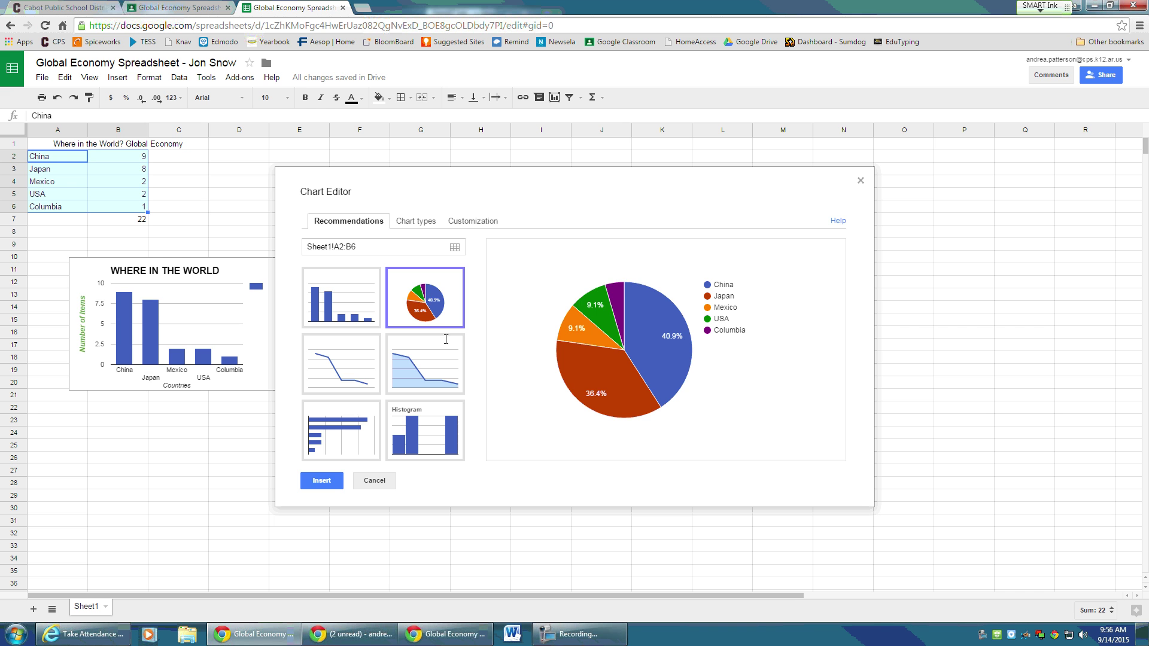
pyautogui.click(329, 481)
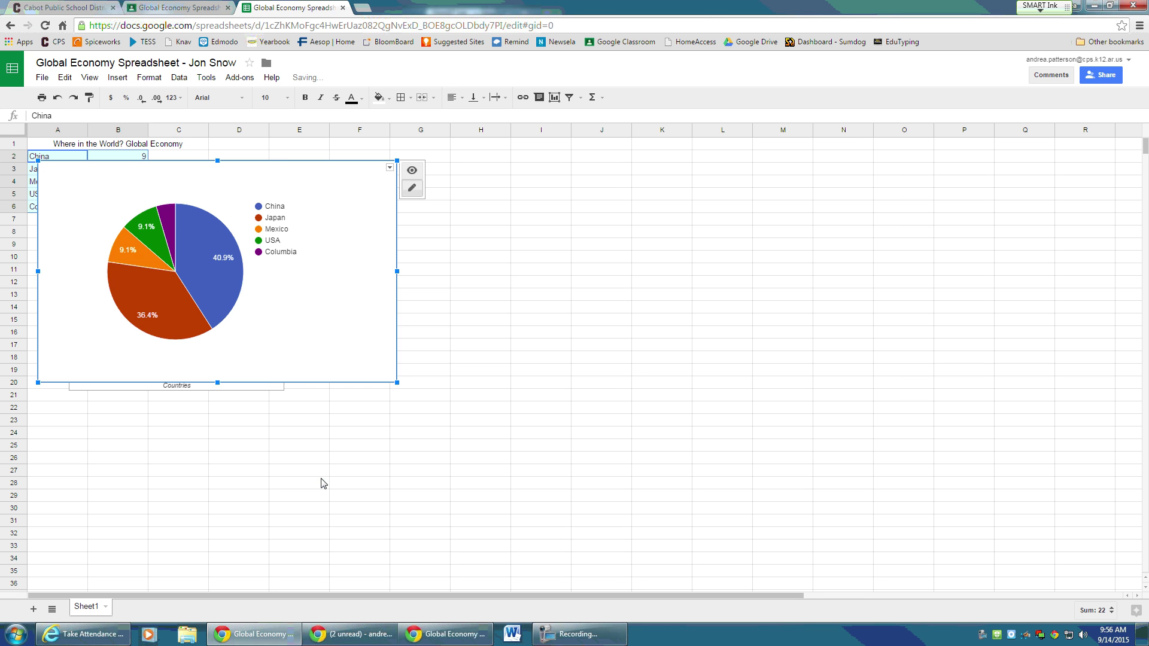
pyautogui.moveTo(296, 186); pyautogui.dragTo(579, 226)
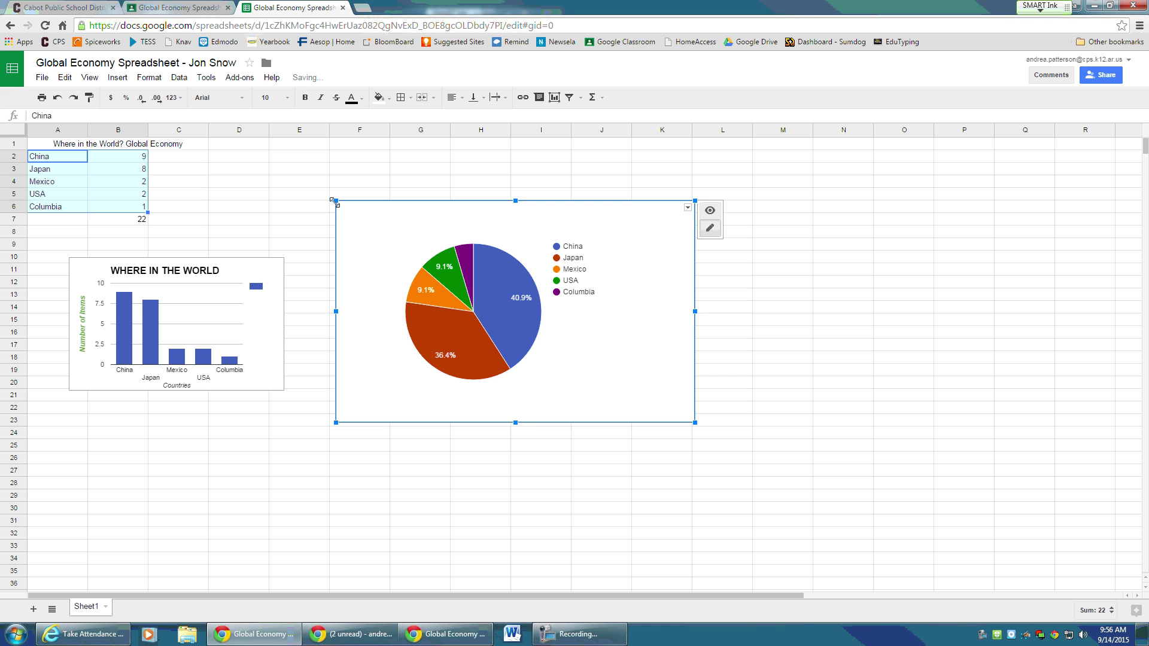
pyautogui.moveTo(332, 201); pyautogui.dragTo(365, 195)
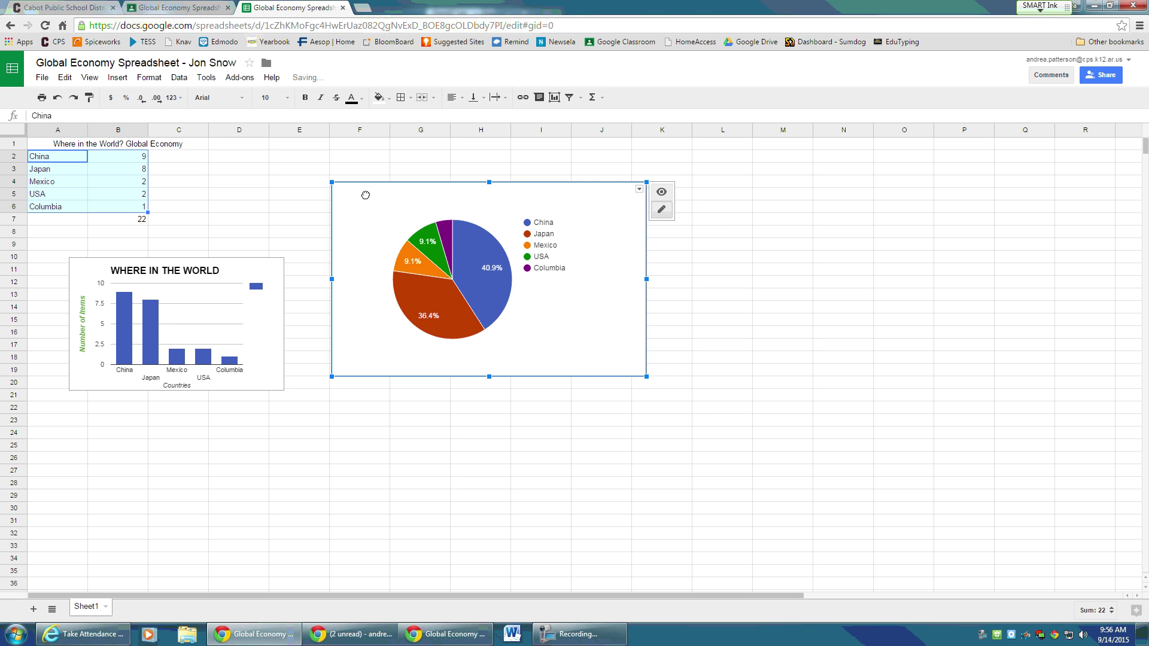
pyautogui.click(639, 189)
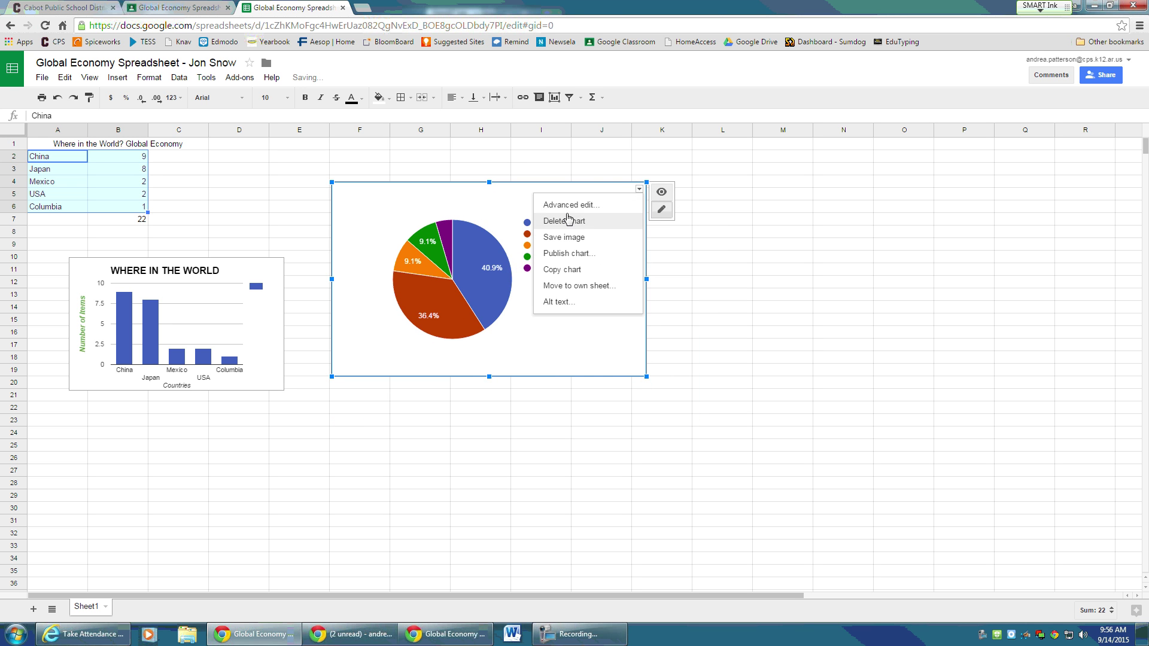
pyautogui.click(567, 207)
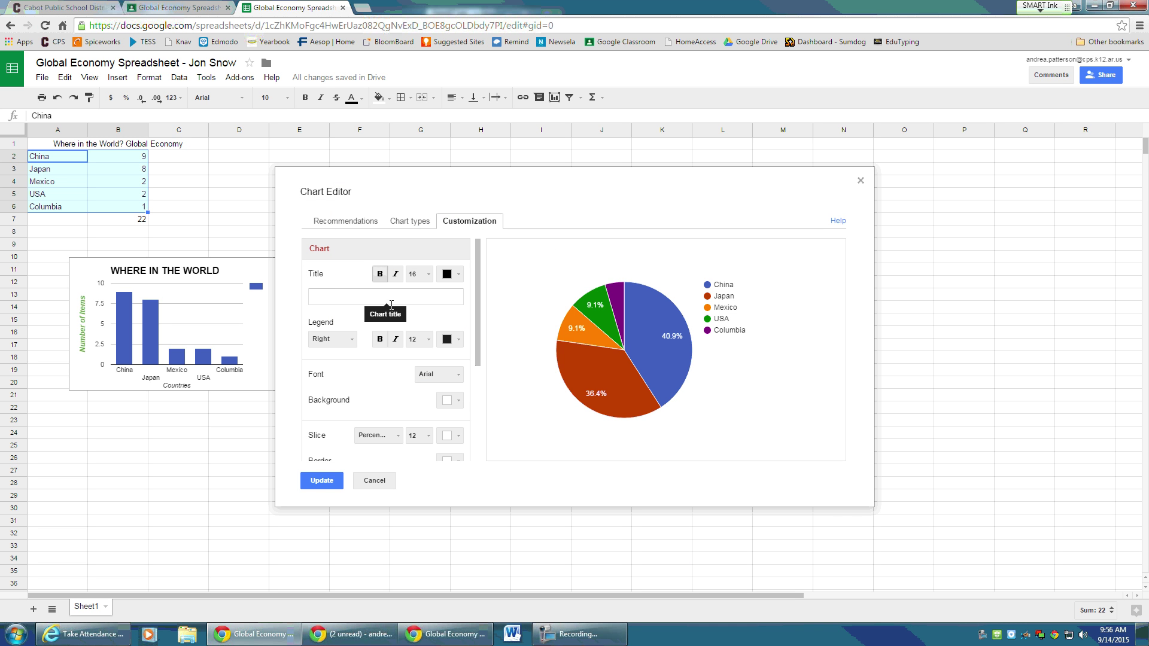
pyautogui.click(389, 479)
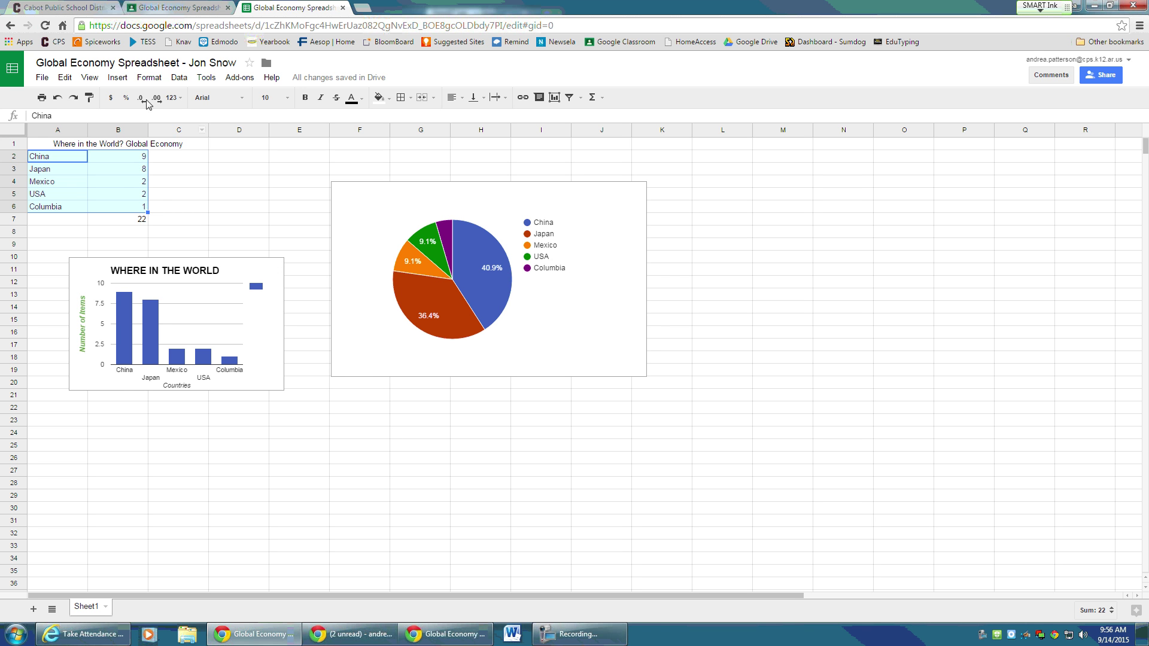
# Step: Insert a world map chart with shaded countries from range A2:B6
pyautogui.click(117, 77)
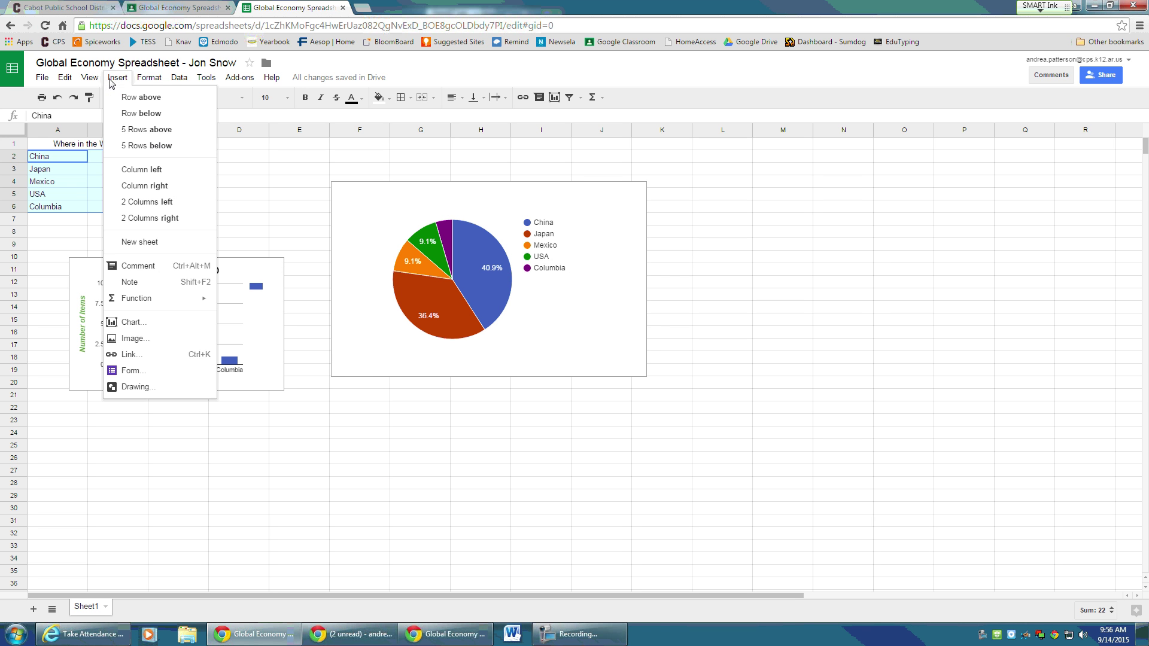
pyautogui.click(138, 321)
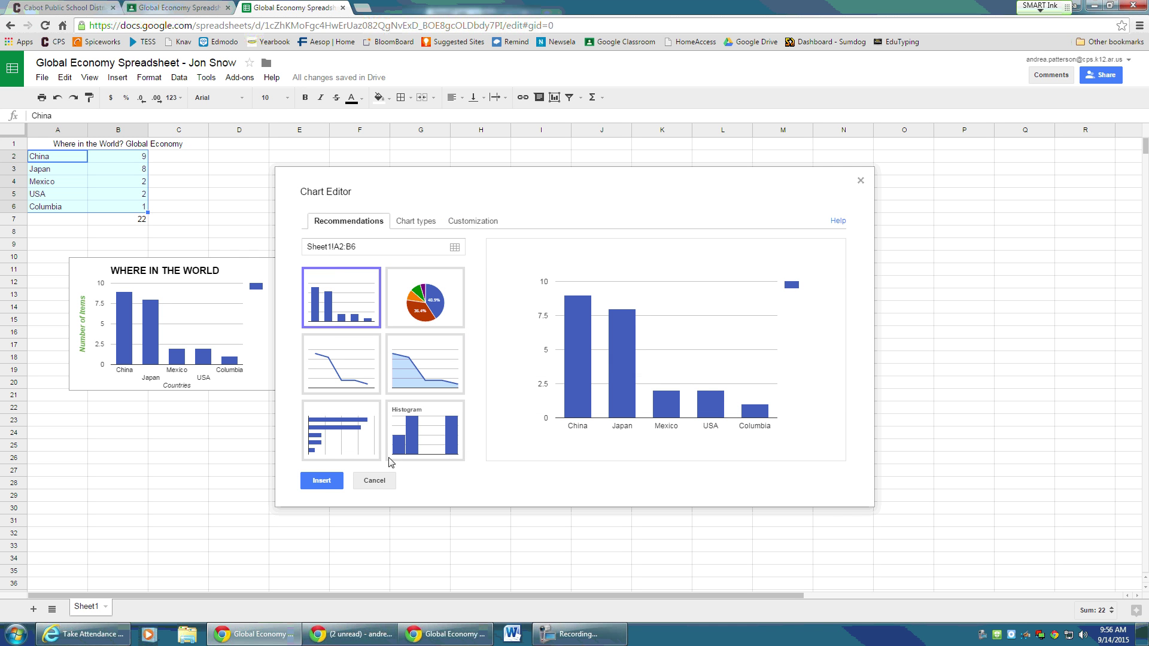
pyautogui.click(422, 222)
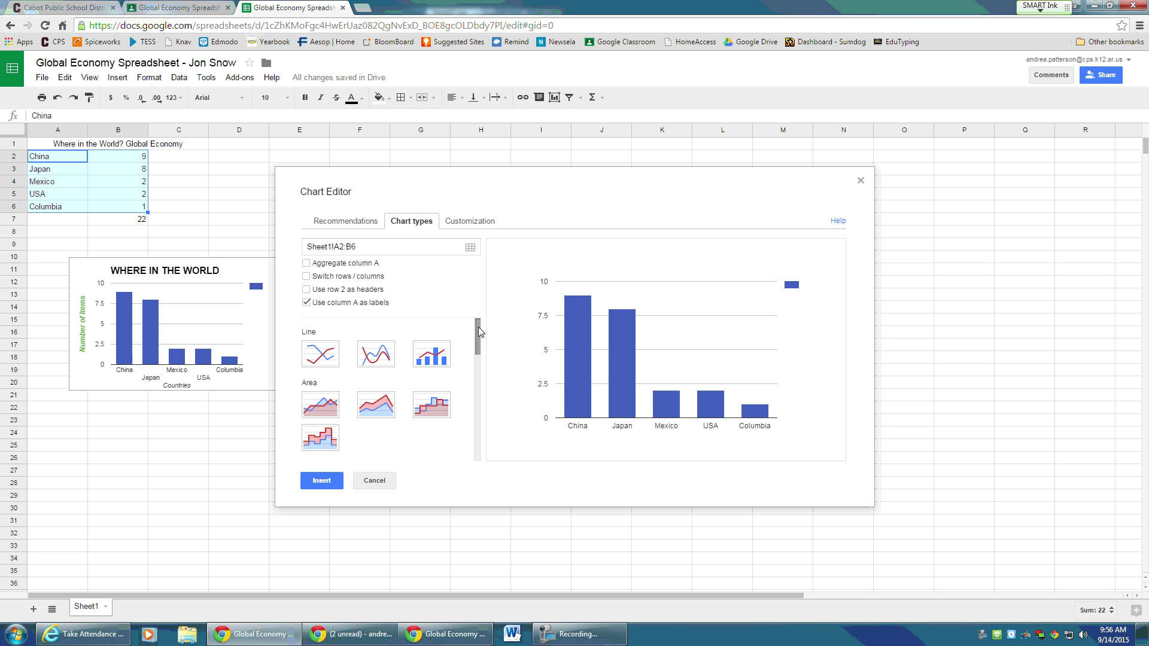
pyautogui.moveTo(479, 327); pyautogui.dragTo(477, 419)
pyautogui.click(323, 381)
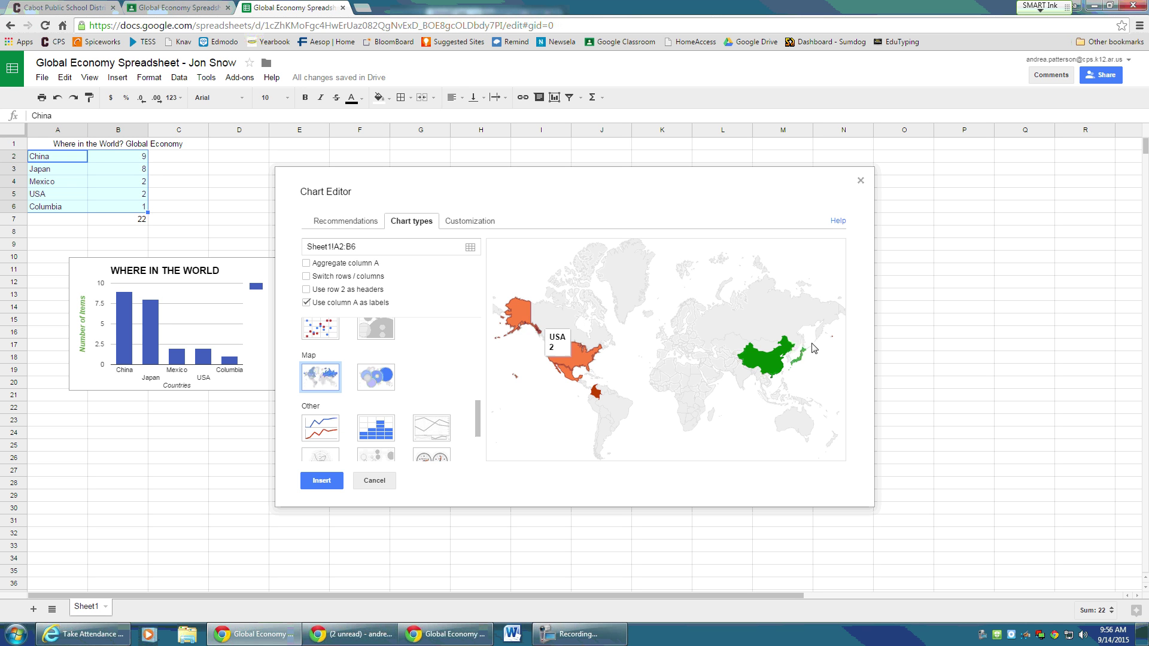
pyautogui.moveTo(769, 366)
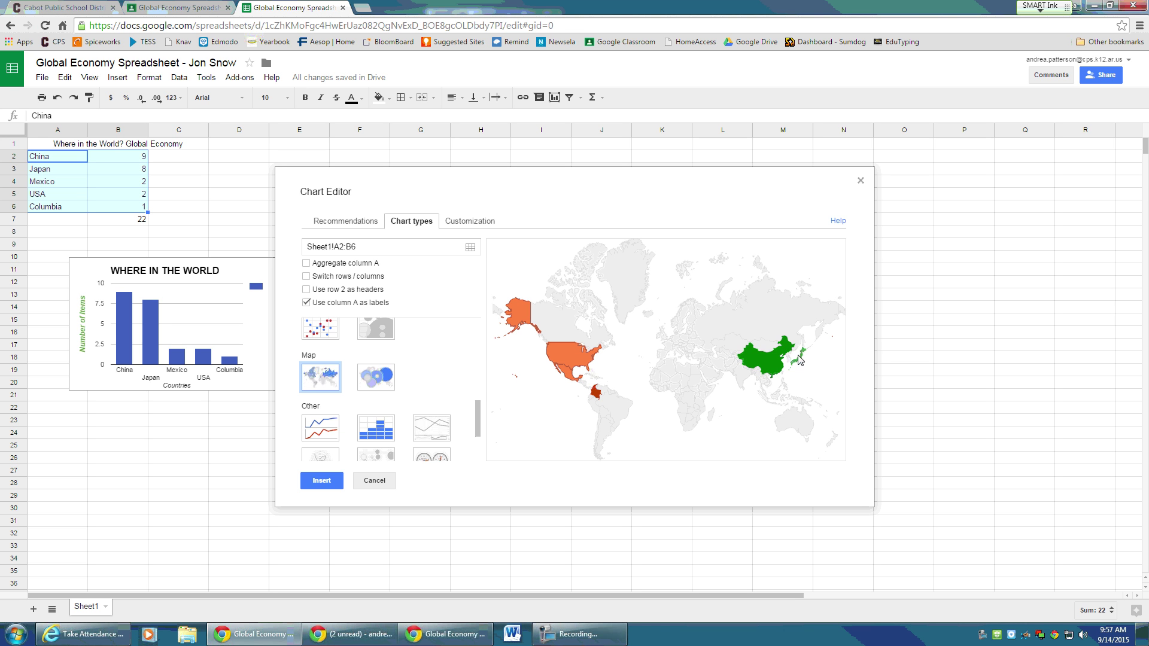
pyautogui.click(321, 480)
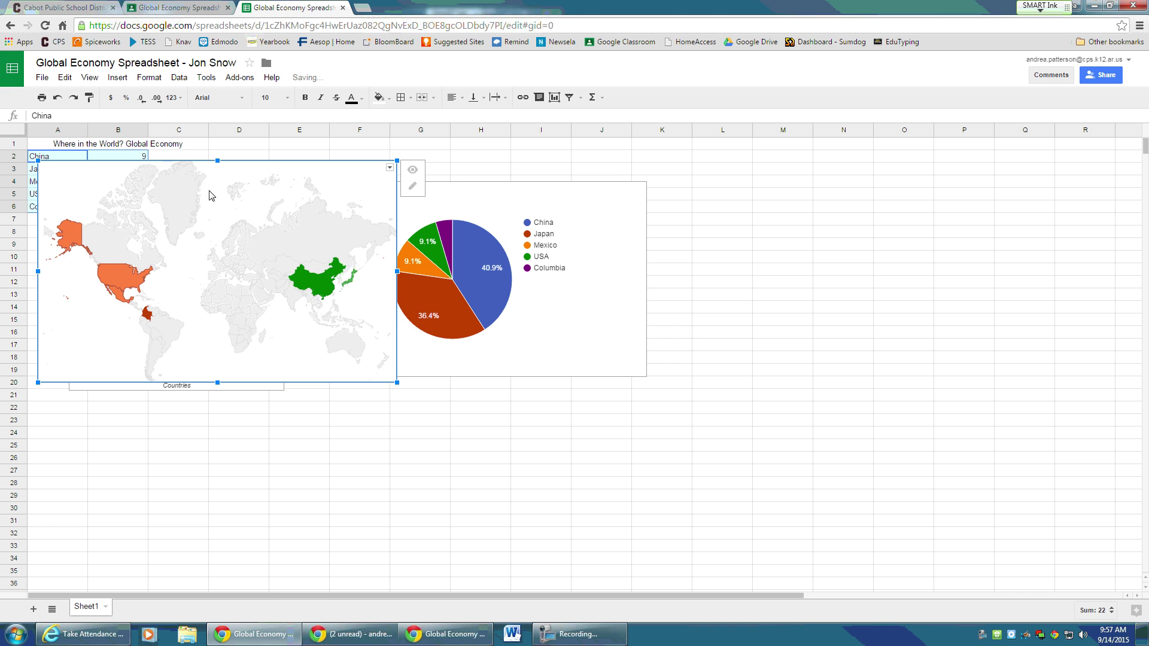
# Step: Move the map below the pie chart, with its upper edge at about row 21 and its left edge in column E
pyautogui.moveTo(213, 196); pyautogui.dragTo(453, 422)
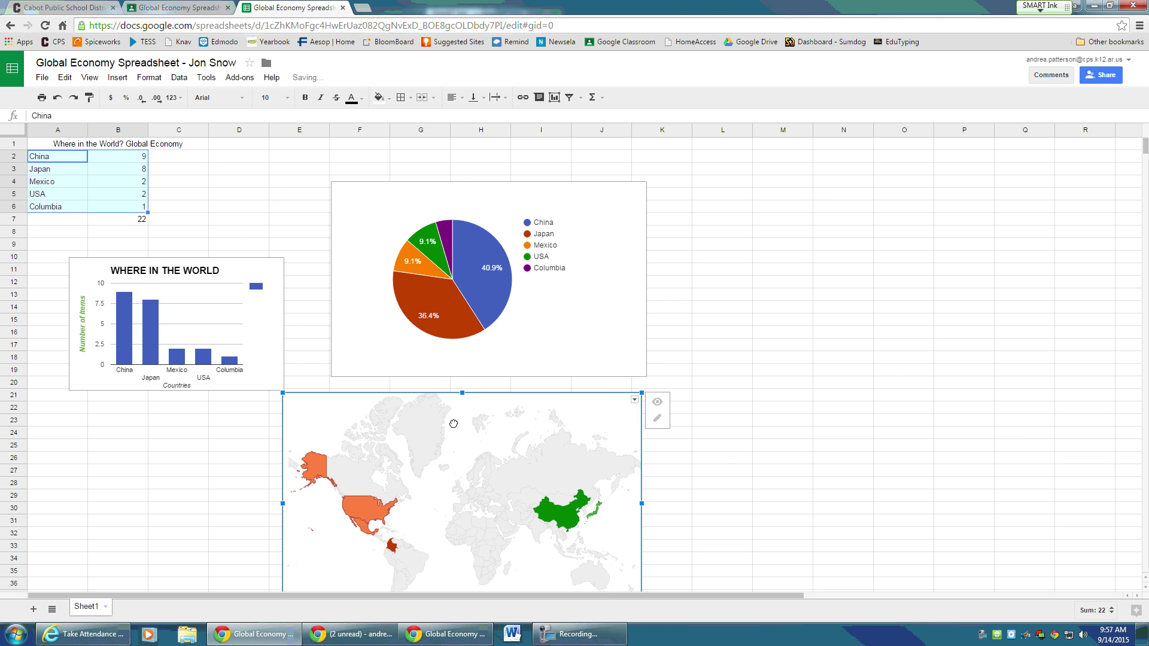
pyautogui.scroll(-3, 855, 308)
pyautogui.scroll(3, 842, 308)
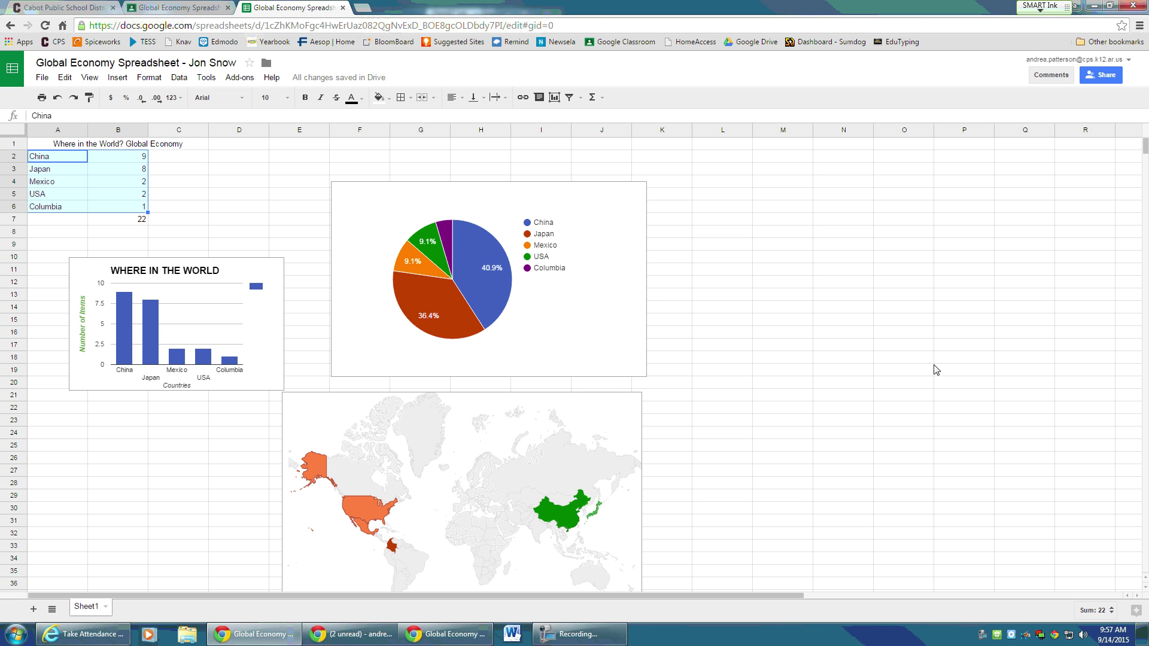
# Step: Switch to the Google Classroom assignment and turn in the Global Economy Spreadsheet, confirming the submission
pyautogui.click(179, 8)
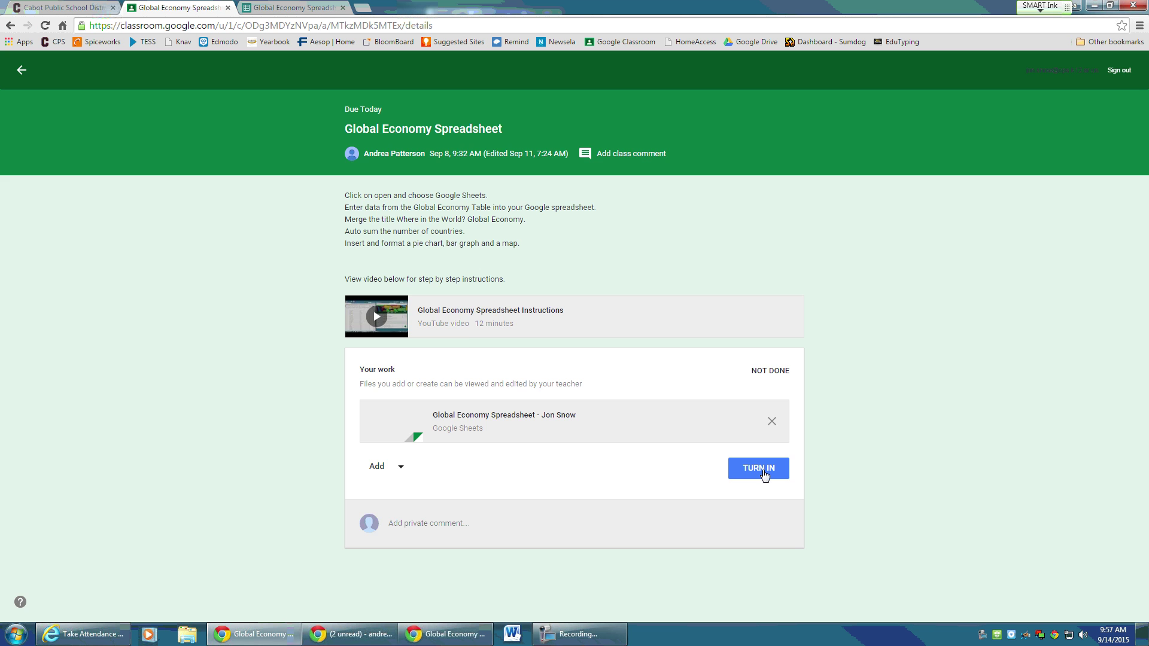
pyautogui.click(763, 474)
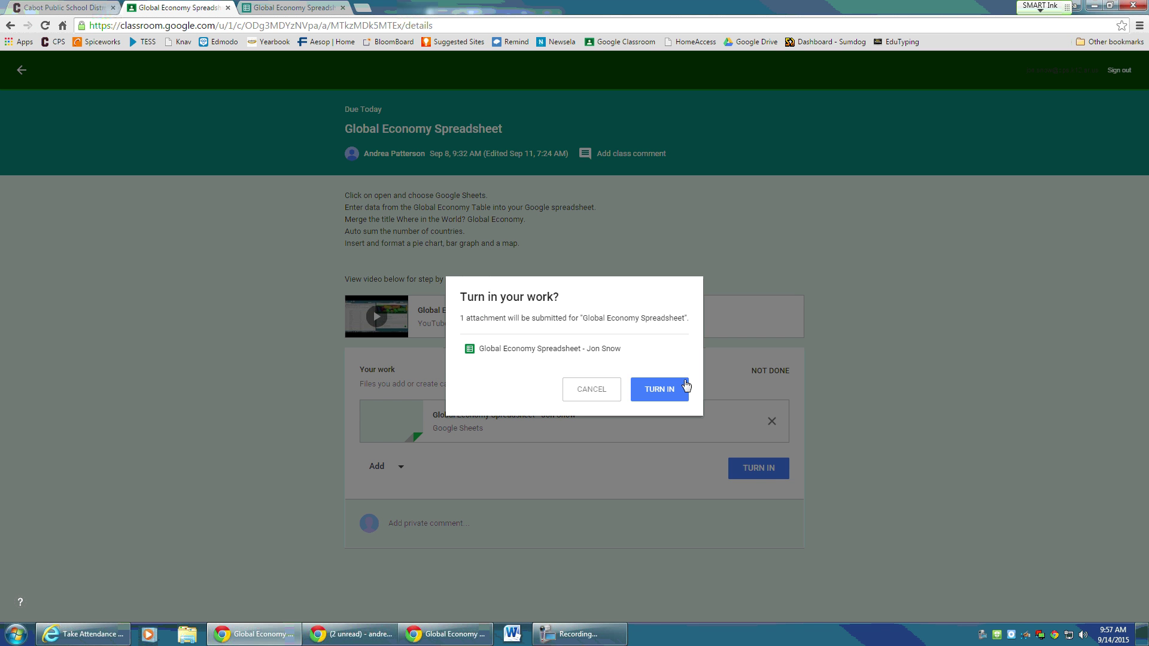
pyautogui.click(669, 392)
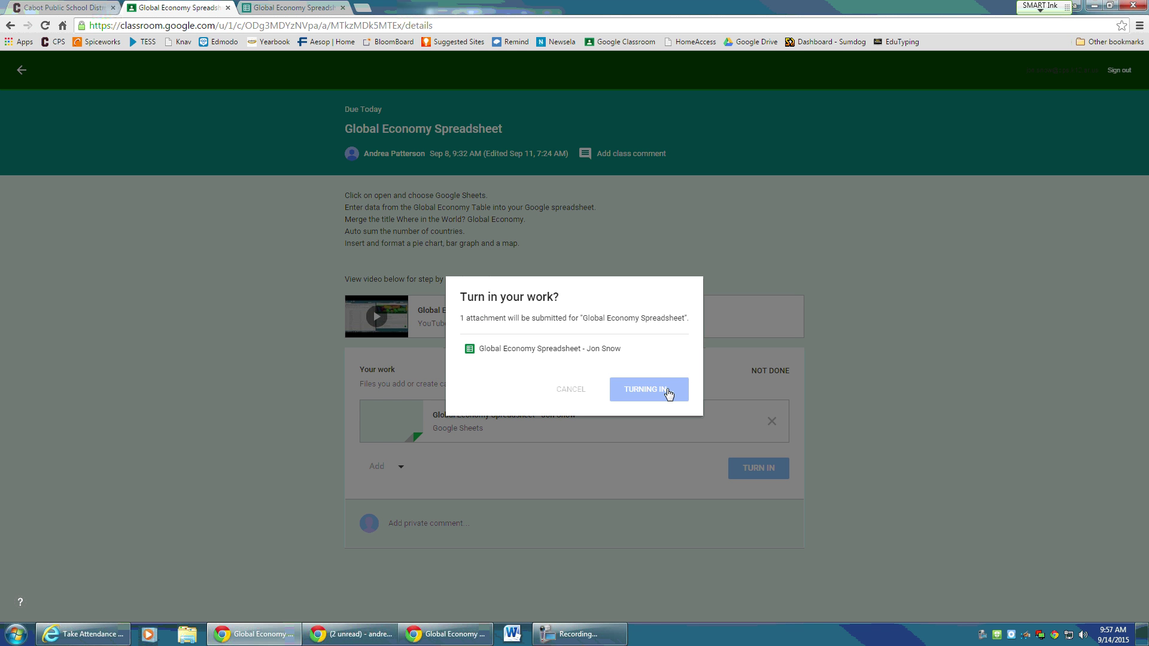